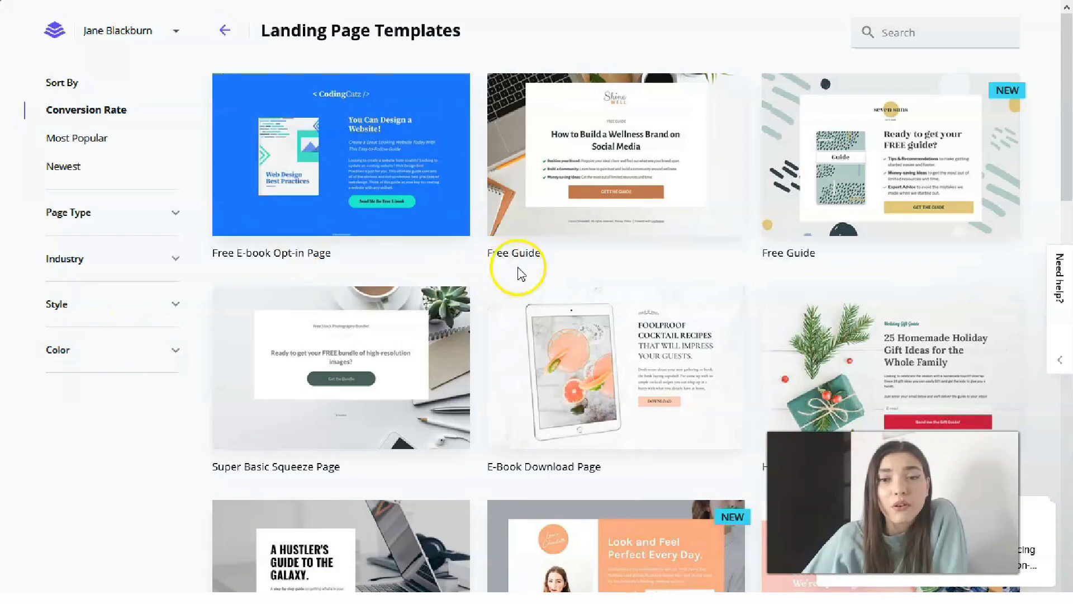
Browse the landing page templates and examine the desktop preview of the 404 Page with Ebook Opt-in template
{"action": "scroll", "coordinate": [526, 272], "scroll_direction": "down", "scroll_amount": 6}
{"action": "scroll", "coordinate": [526, 271], "scroll_direction": "down", "scroll_amount": 2}
{"action": "scroll", "coordinate": [496, 291], "scroll_direction": "down", "scroll_amount": 4}
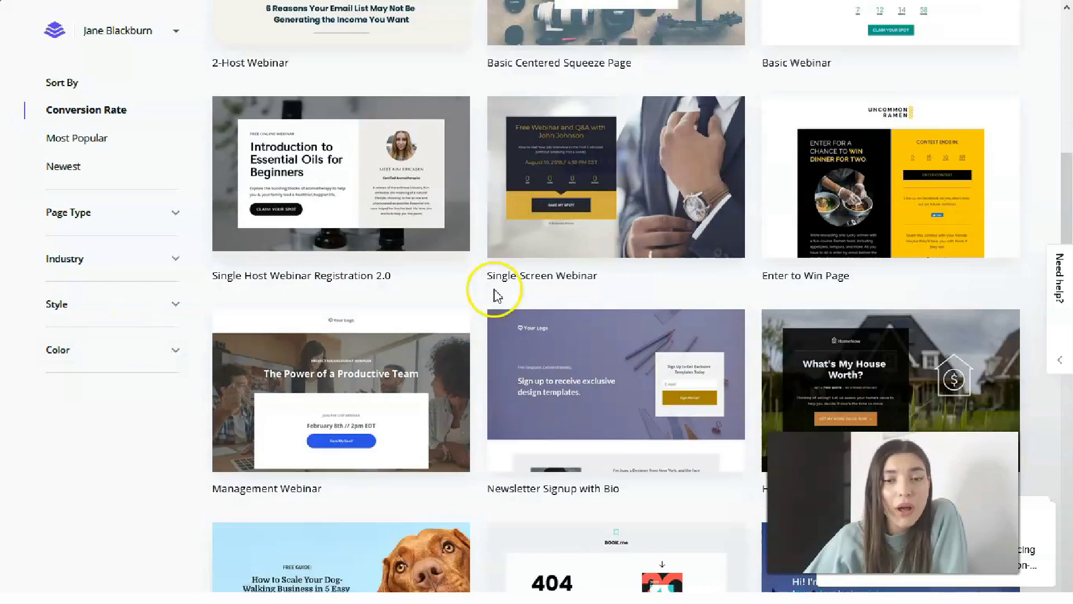
{"action": "scroll", "coordinate": [621, 346], "scroll_direction": "down", "scroll_amount": 6}
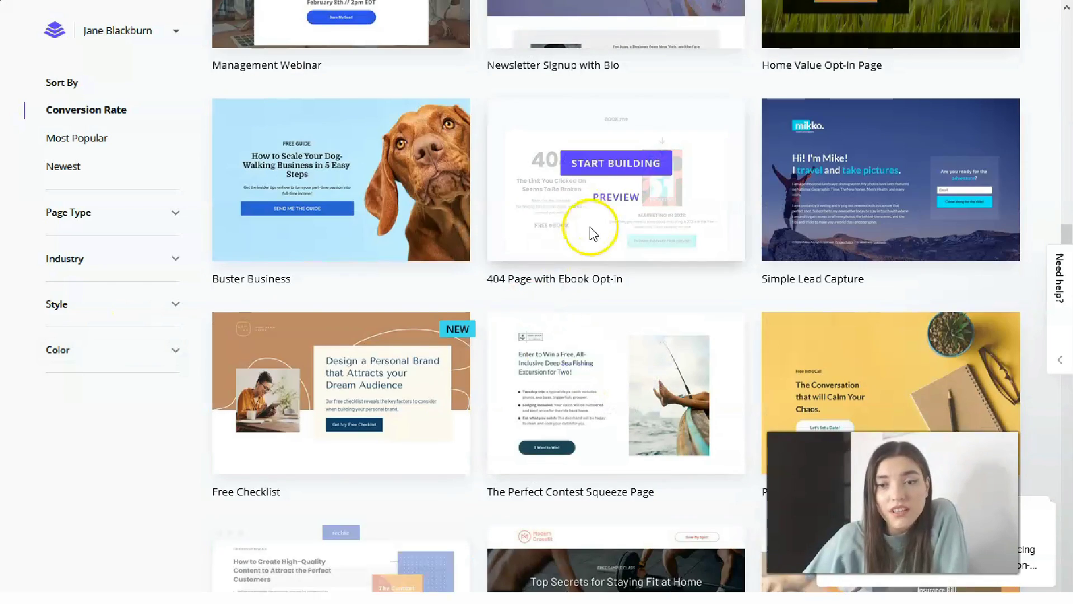
{"action": "left_click", "coordinate": [612, 203]}
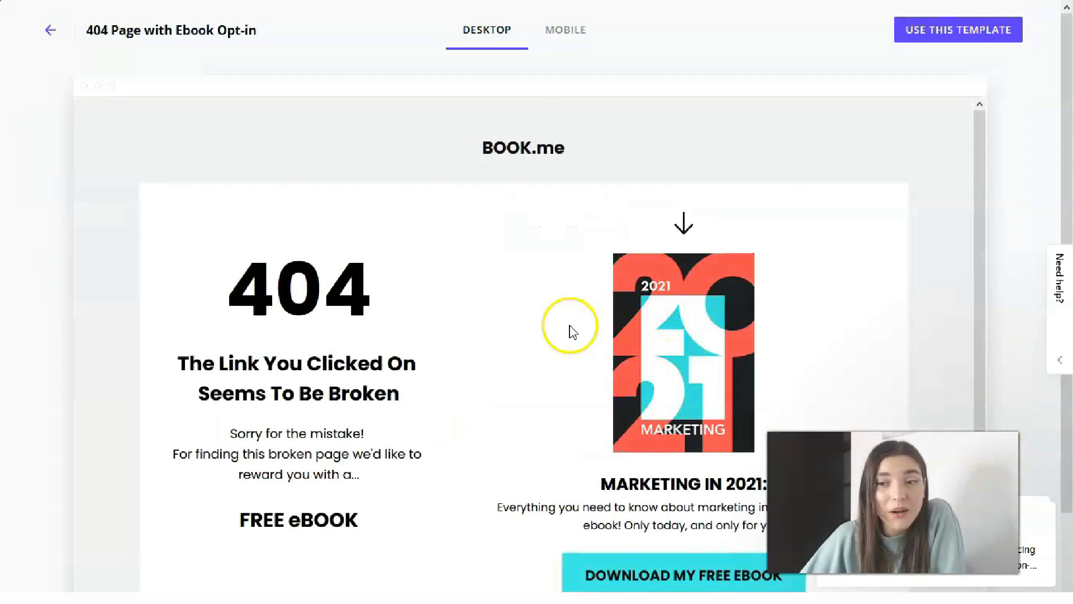
{"action": "scroll", "coordinate": [567, 326], "scroll_direction": "down", "scroll_amount": 4}
{"action": "scroll", "coordinate": [567, 325], "scroll_direction": "up", "scroll_amount": 1}
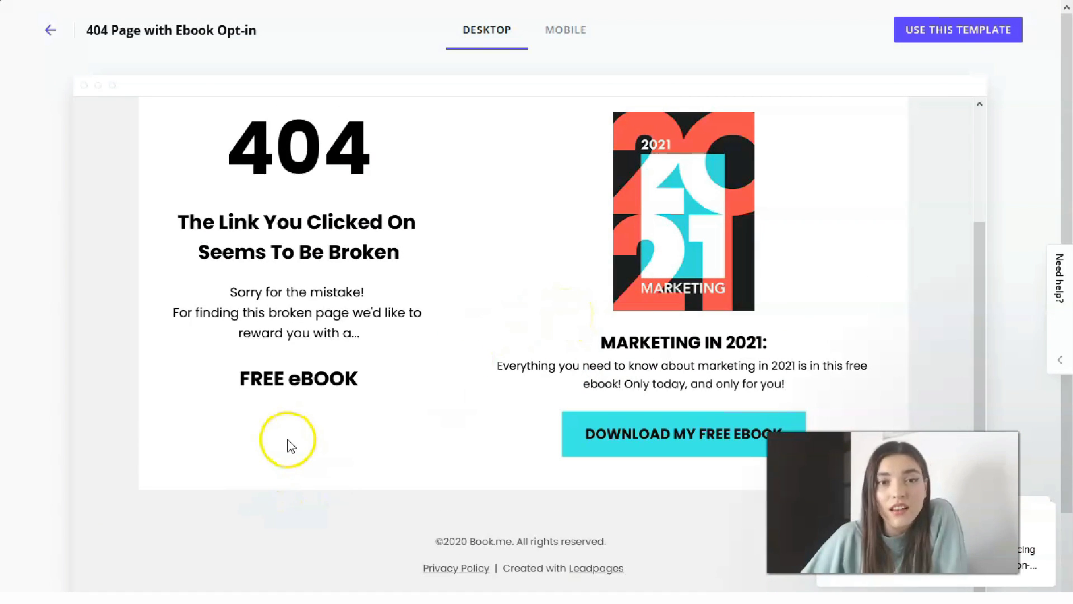
{"action": "scroll", "coordinate": [561, 388], "scroll_direction": "down", "scroll_amount": 2}
{"action": "scroll", "coordinate": [563, 386], "scroll_direction": "up", "scroll_amount": 2}
{"action": "scroll", "coordinate": [562, 386], "scroll_direction": "up", "scroll_amount": 3}
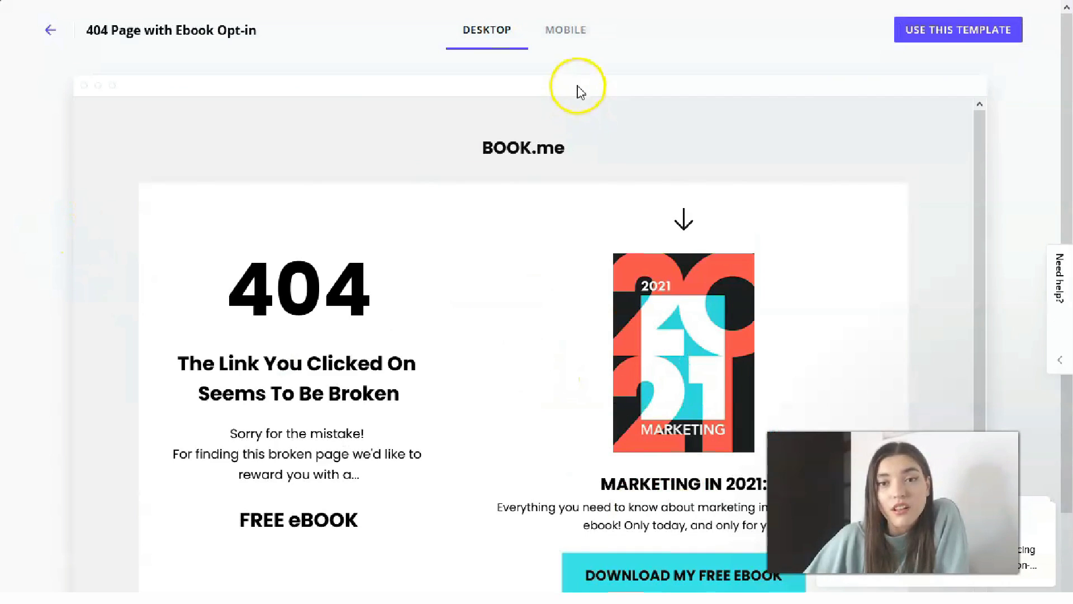
Examine the mobile preview of the 404 Page with Ebook Opt-in template and return to the template gallery
{"action": "left_click", "coordinate": [578, 45]}
{"action": "scroll", "coordinate": [510, 383], "scroll_direction": "down", "scroll_amount": 5}
{"action": "scroll", "coordinate": [515, 386], "scroll_direction": "up", "scroll_amount": 5}
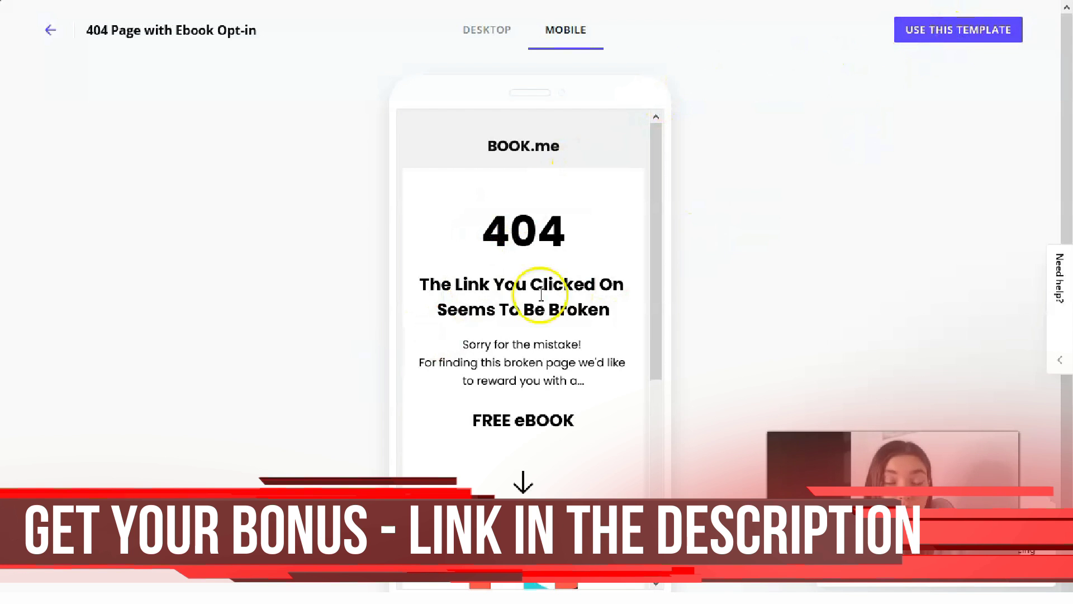
{"action": "left_click", "coordinate": [50, 30]}
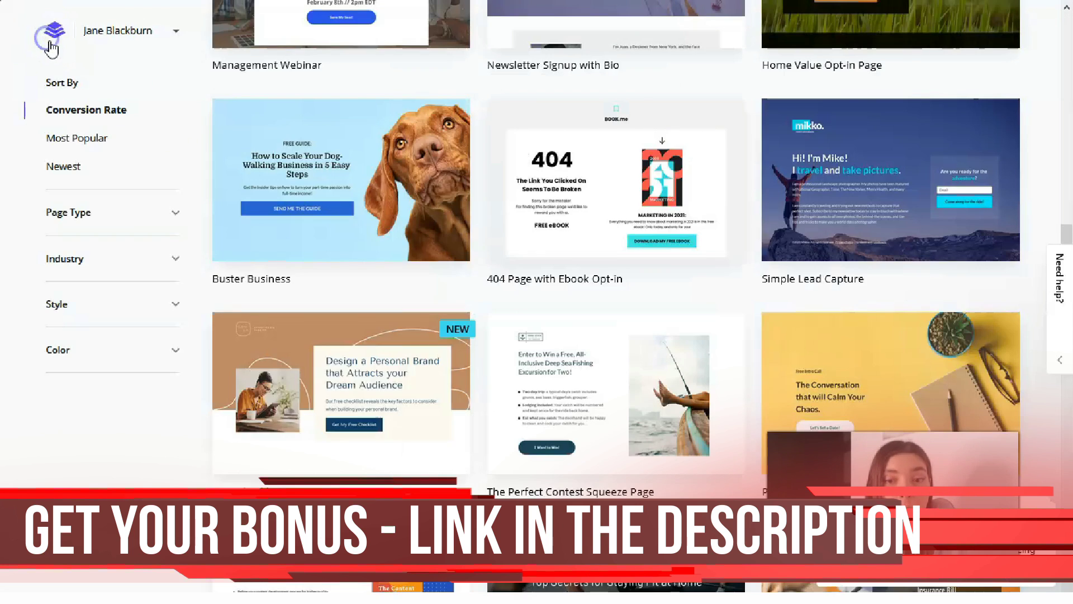
Preview the Photo Background Squeeze Page template and return to the template gallery
{"action": "scroll", "coordinate": [769, 291], "scroll_direction": "down", "scroll_amount": 5}
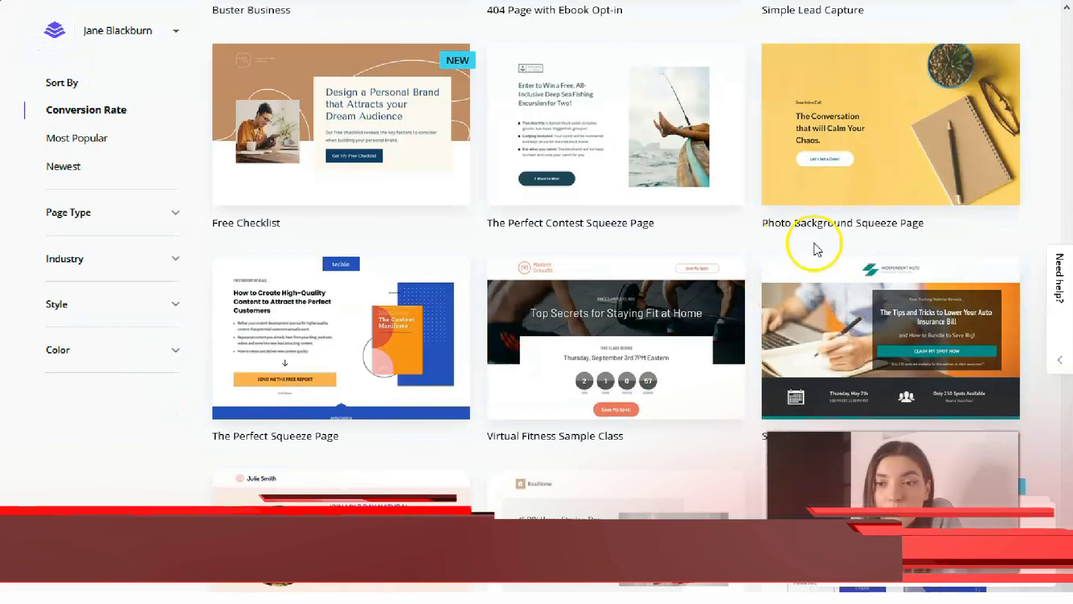
{"action": "mouse_move", "coordinate": [895, 172]}
{"action": "left_click", "coordinate": [883, 140]}
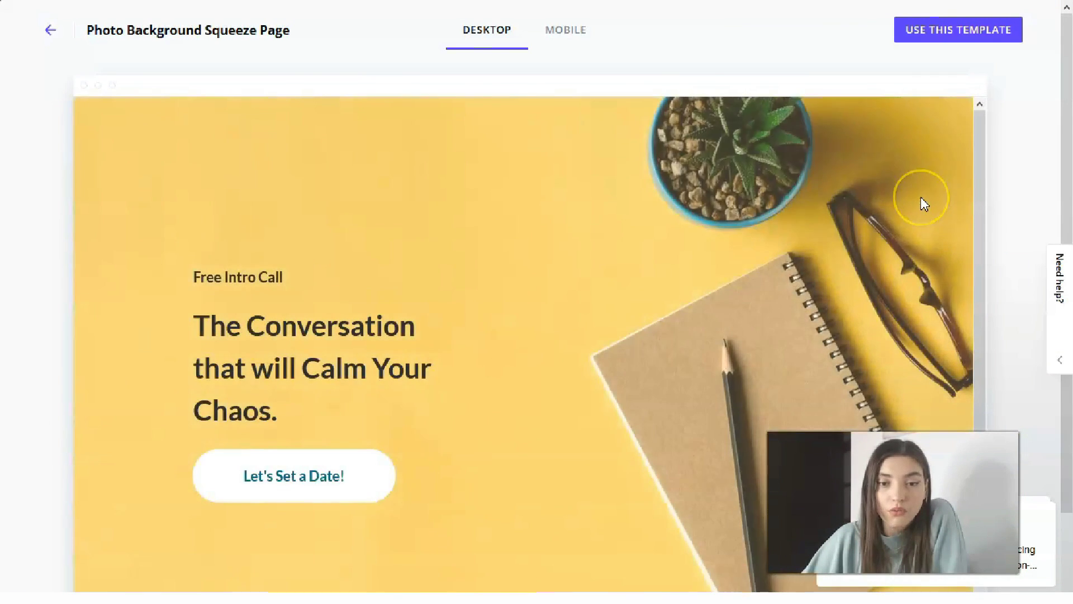
{"action": "scroll", "coordinate": [921, 203], "scroll_direction": "down", "scroll_amount": 2}
{"action": "scroll", "coordinate": [923, 203], "scroll_direction": "up", "scroll_amount": 2}
{"action": "left_click", "coordinate": [647, 194]}
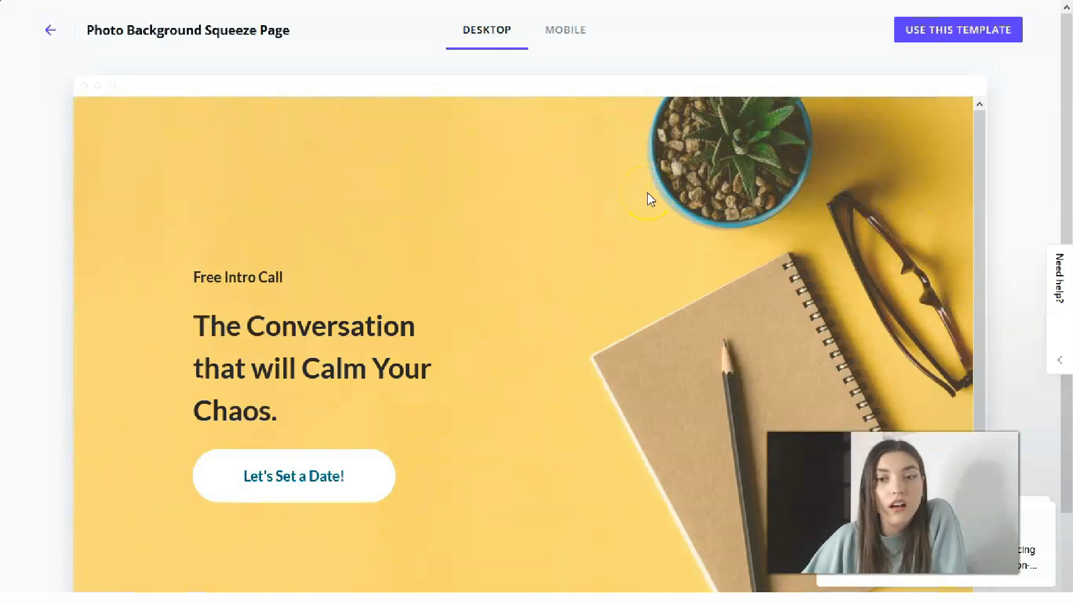
{"action": "left_click", "coordinate": [626, 200]}
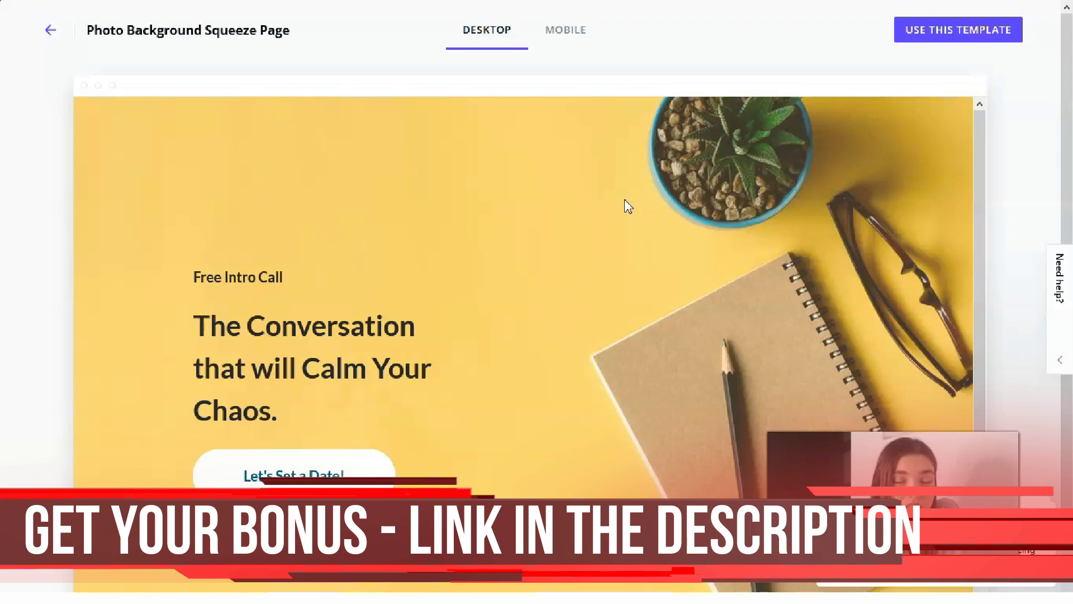
{"action": "left_click", "coordinate": [51, 34]}
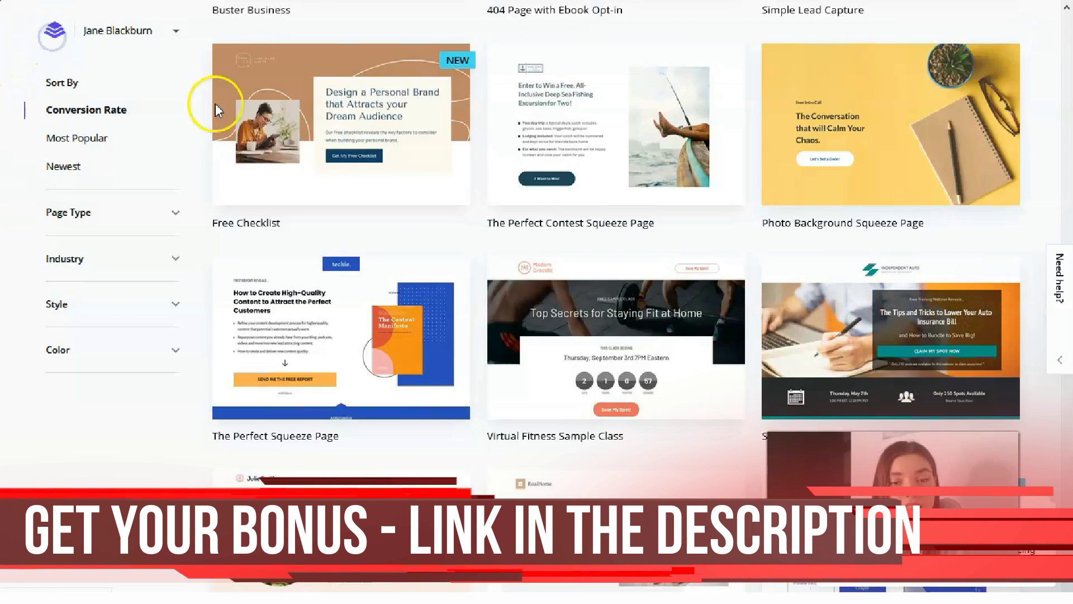
Find and preview the Fitness Freebie Opt-in Page template, and return to the template gallery
{"action": "scroll", "coordinate": [727, 403], "scroll_direction": "down", "scroll_amount": 8}
{"action": "scroll", "coordinate": [705, 389], "scroll_direction": "down", "scroll_amount": 6}
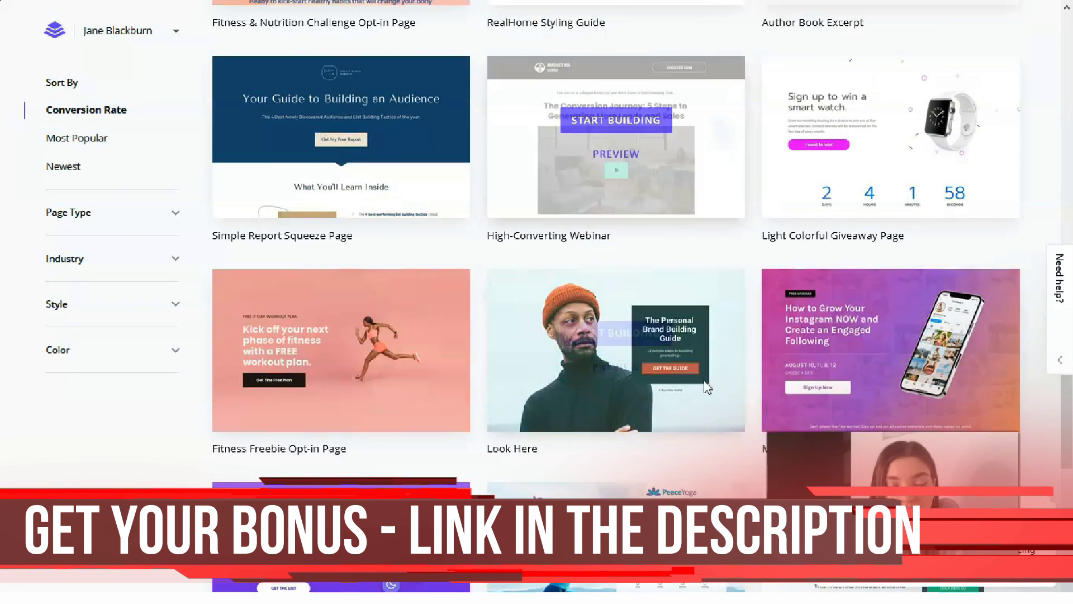
{"action": "mouse_move", "coordinate": [313, 230]}
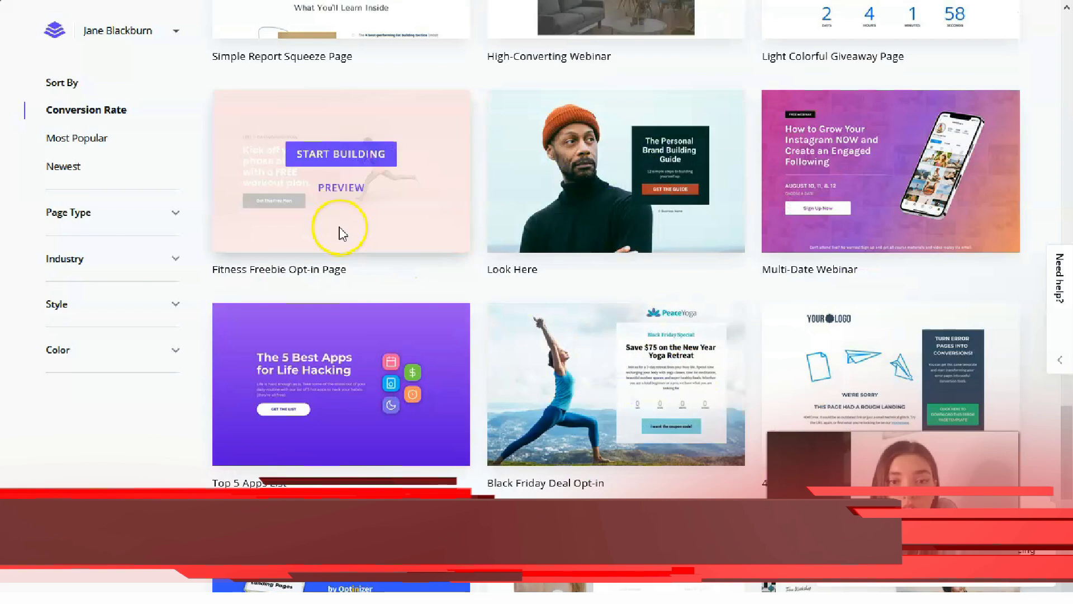
{"action": "left_click", "coordinate": [341, 189]}
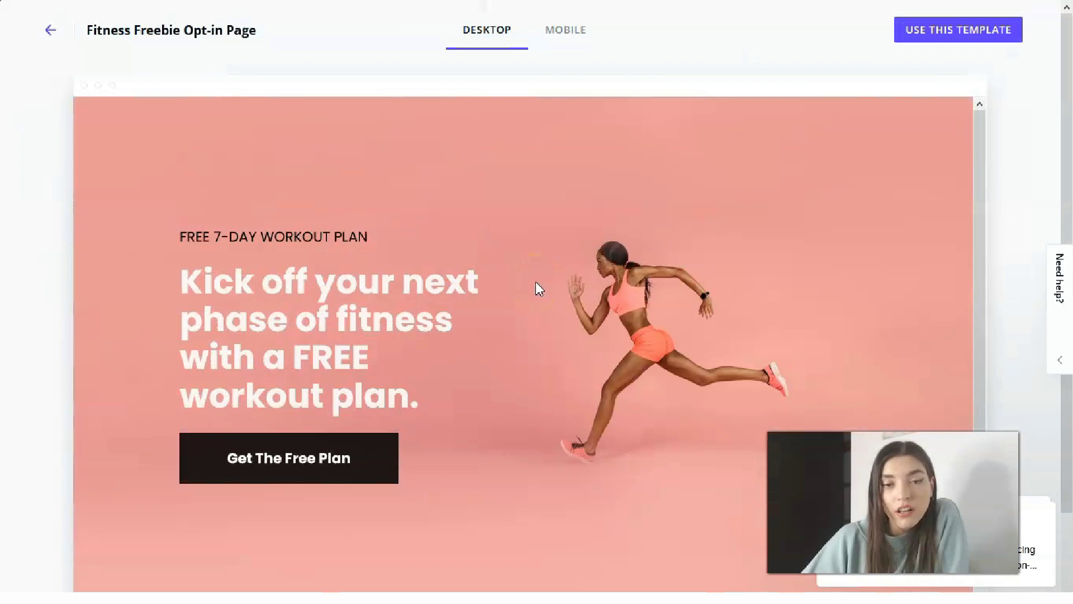
{"action": "scroll", "coordinate": [536, 289], "scroll_direction": "down", "scroll_amount": 2}
{"action": "left_click", "coordinate": [515, 295]}
{"action": "left_click", "coordinate": [55, 38]}
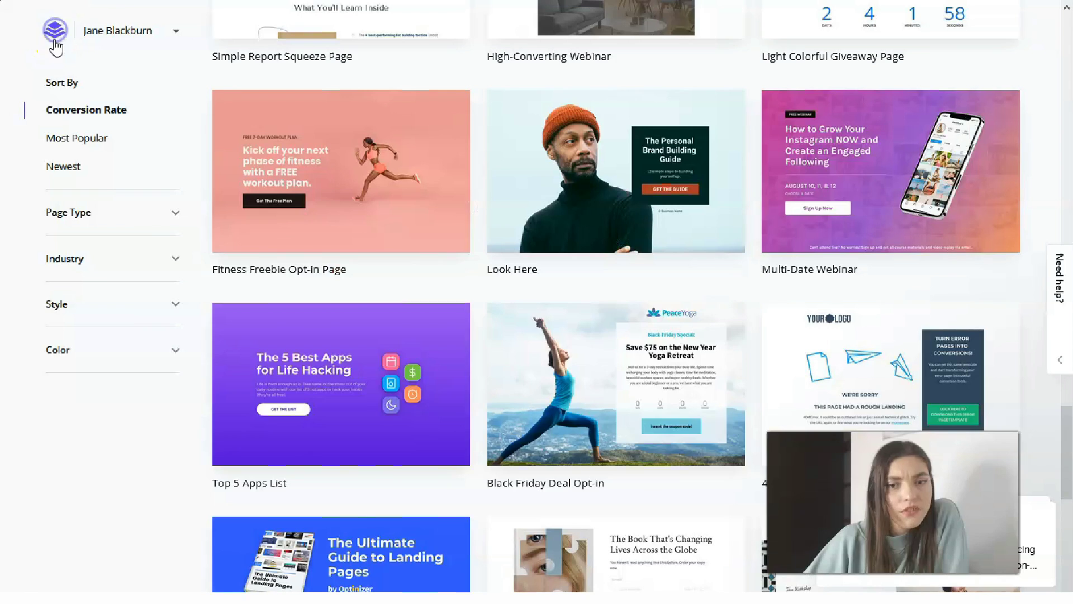
Preview the Look Here template and return to the template gallery
{"action": "scroll", "coordinate": [651, 344], "scroll_direction": "down", "scroll_amount": 2}
{"action": "scroll", "coordinate": [658, 336], "scroll_direction": "up", "scroll_amount": 4}
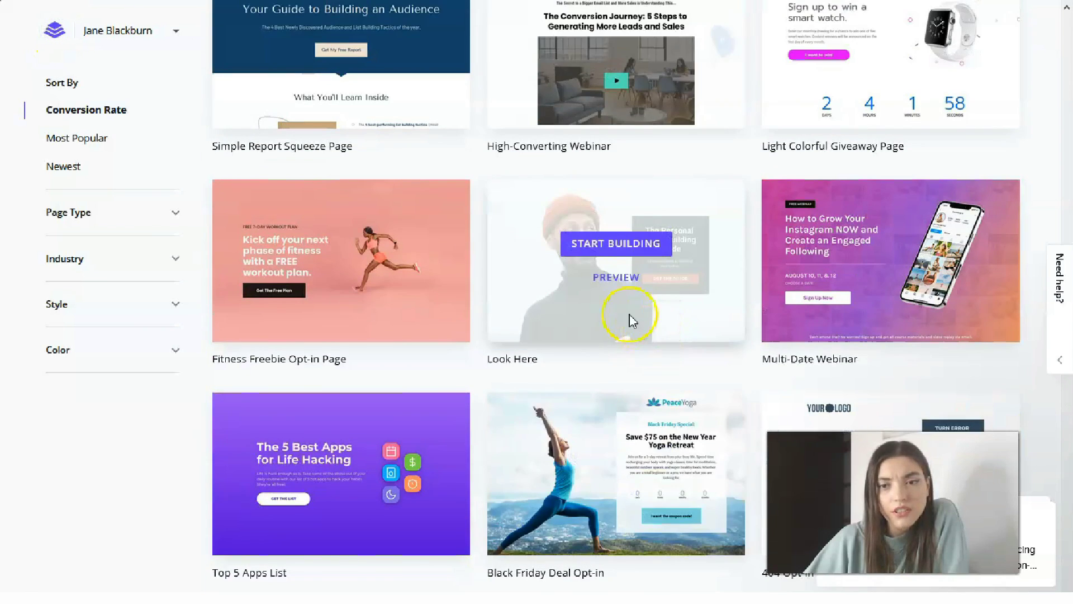
{"action": "left_click", "coordinate": [616, 296]}
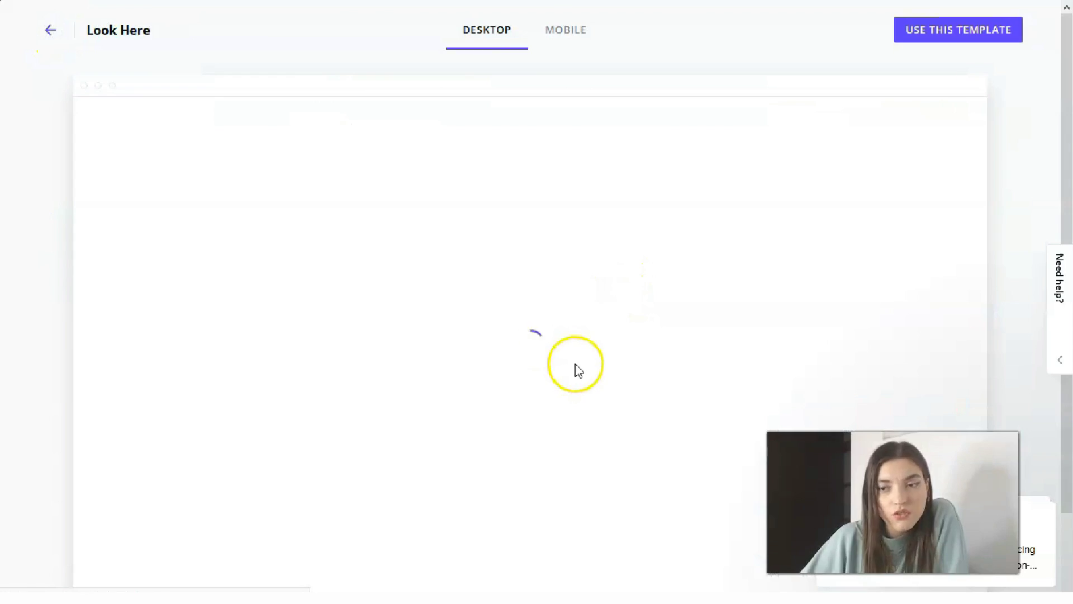
{"action": "scroll", "coordinate": [576, 361], "scroll_direction": "down", "scroll_amount": 2}
{"action": "scroll", "coordinate": [559, 346], "scroll_direction": "up", "scroll_amount": 3}
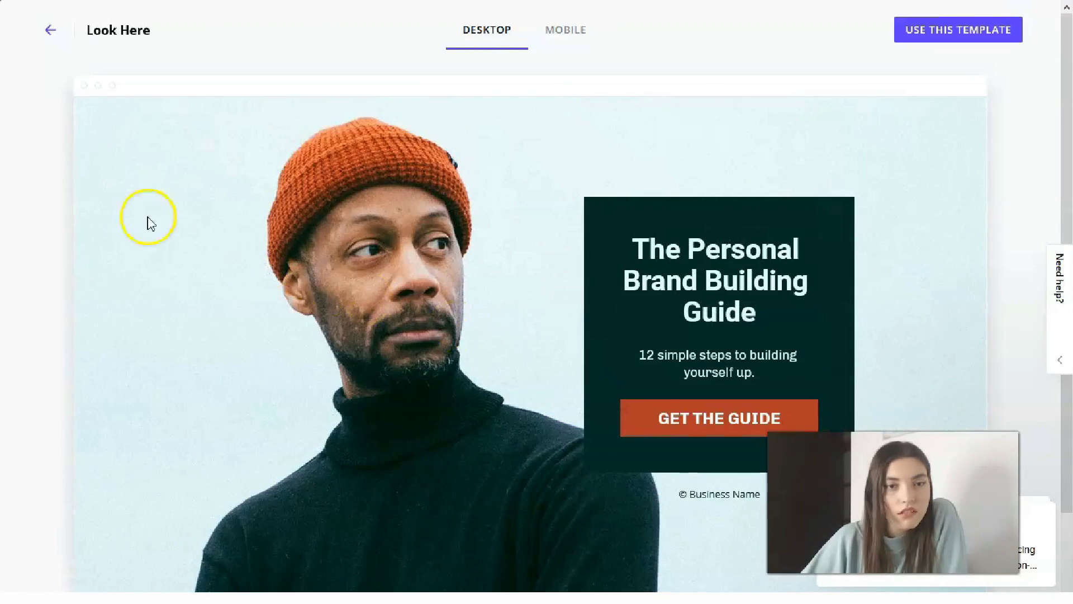
{"action": "left_click", "coordinate": [49, 35]}
Find the Book Funnel Checkout Page template and examine its full desktop preview
{"action": "scroll", "coordinate": [591, 367], "scroll_direction": "down", "scroll_amount": 3}
{"action": "scroll", "coordinate": [591, 358], "scroll_direction": "down", "scroll_amount": 7}
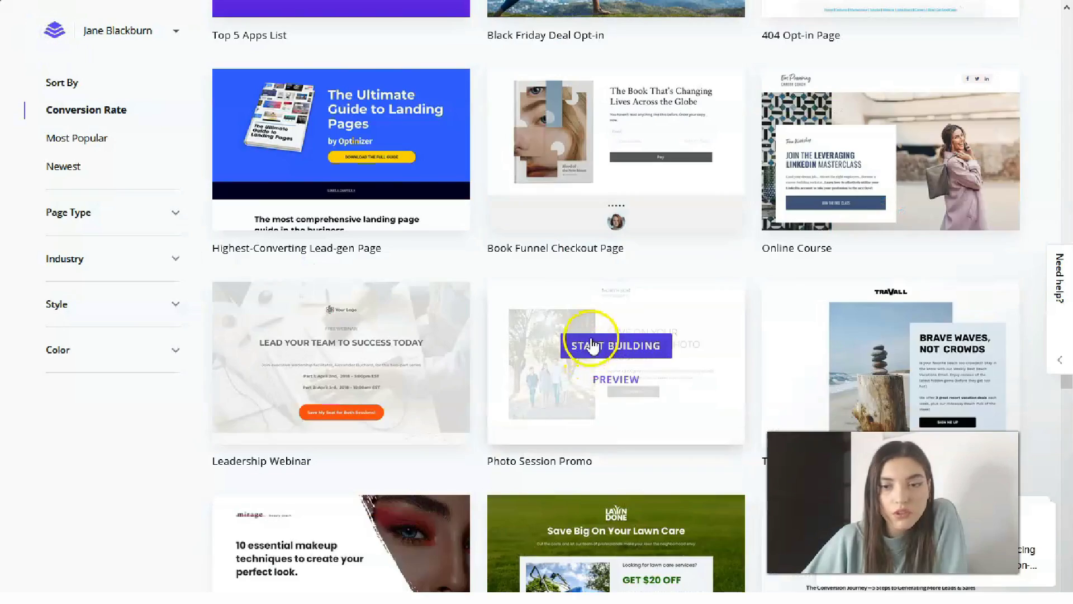
{"action": "scroll", "coordinate": [590, 330], "scroll_direction": "up", "scroll_amount": 5}
{"action": "scroll", "coordinate": [593, 291], "scroll_direction": "down", "scroll_amount": 1}
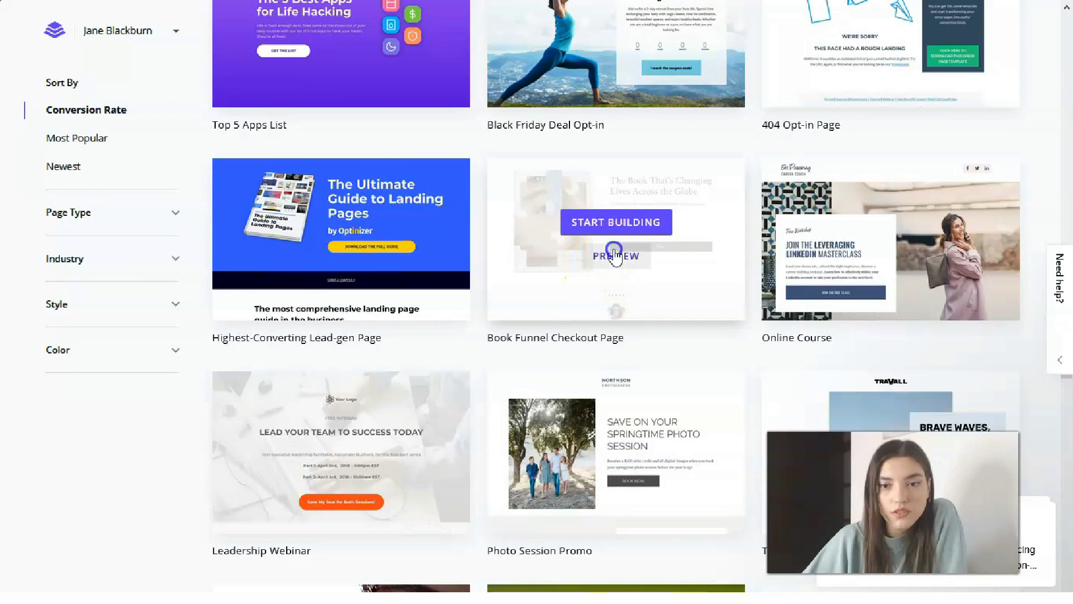
{"action": "left_click", "coordinate": [614, 257]}
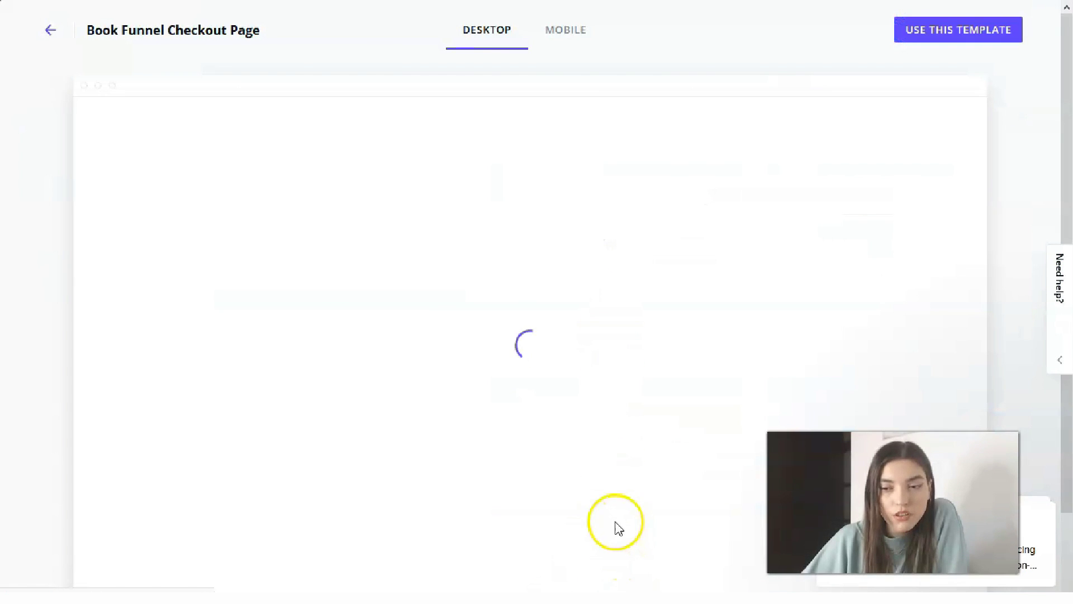
{"action": "scroll", "coordinate": [566, 322], "scroll_direction": "down", "scroll_amount": 2}
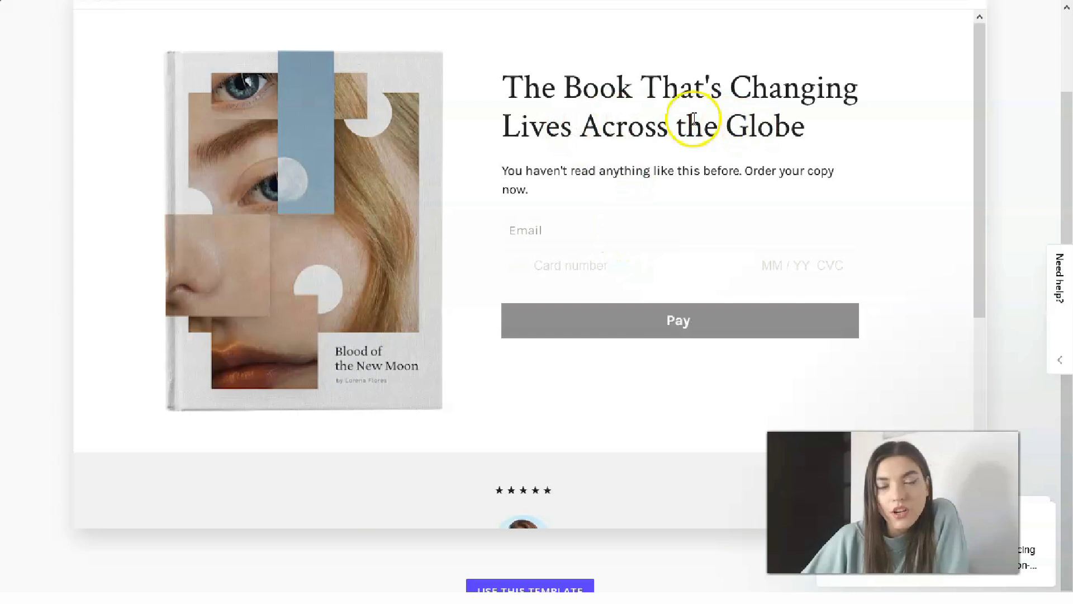
{"action": "scroll", "coordinate": [712, 233], "scroll_direction": "down", "scroll_amount": 5}
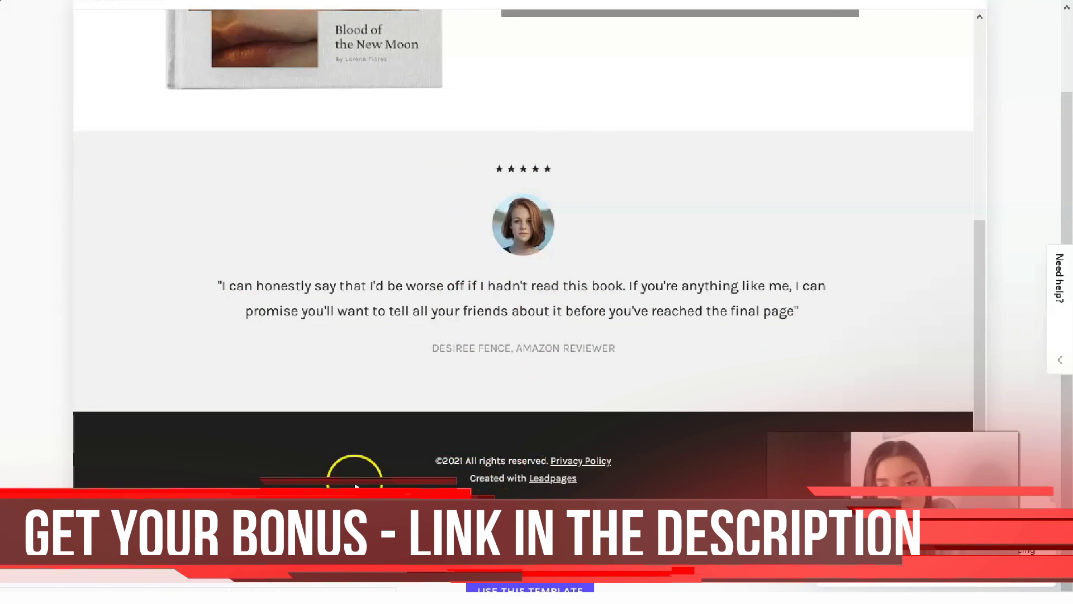
{"action": "scroll", "coordinate": [721, 346], "scroll_direction": "up", "scroll_amount": 5}
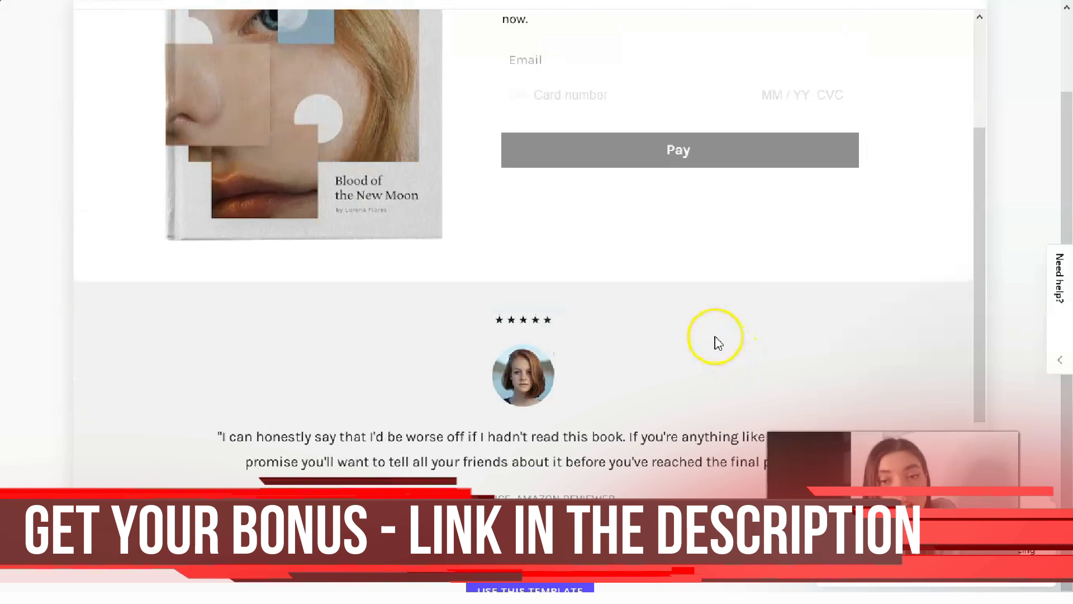
{"action": "scroll", "coordinate": [671, 215], "scroll_direction": "up", "scroll_amount": 2}
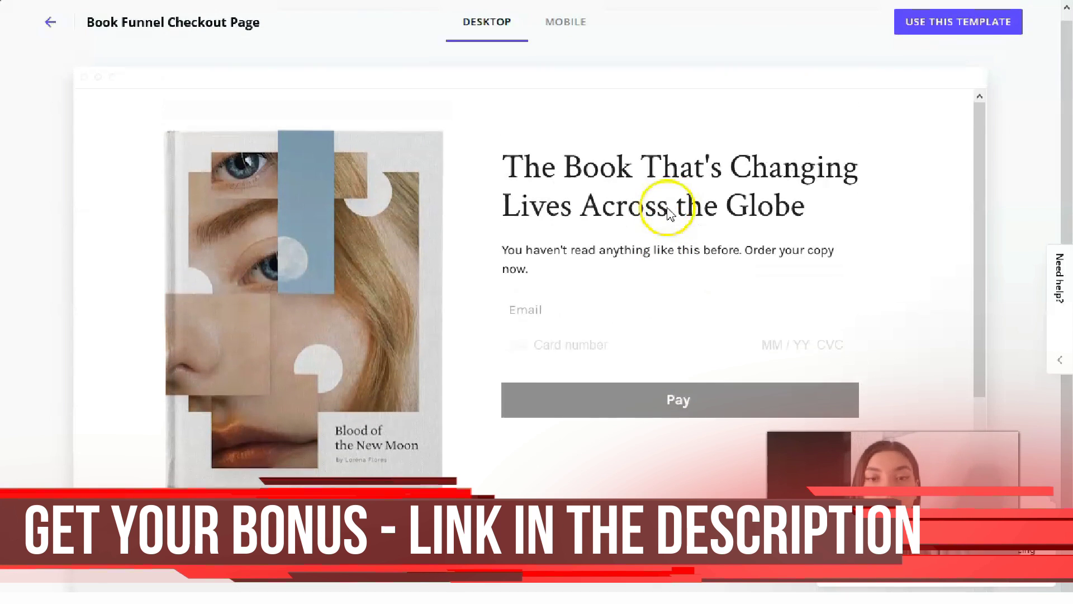
Examine the mobile preview of the Book Funnel Checkout Page template
{"action": "left_click", "coordinate": [558, 30]}
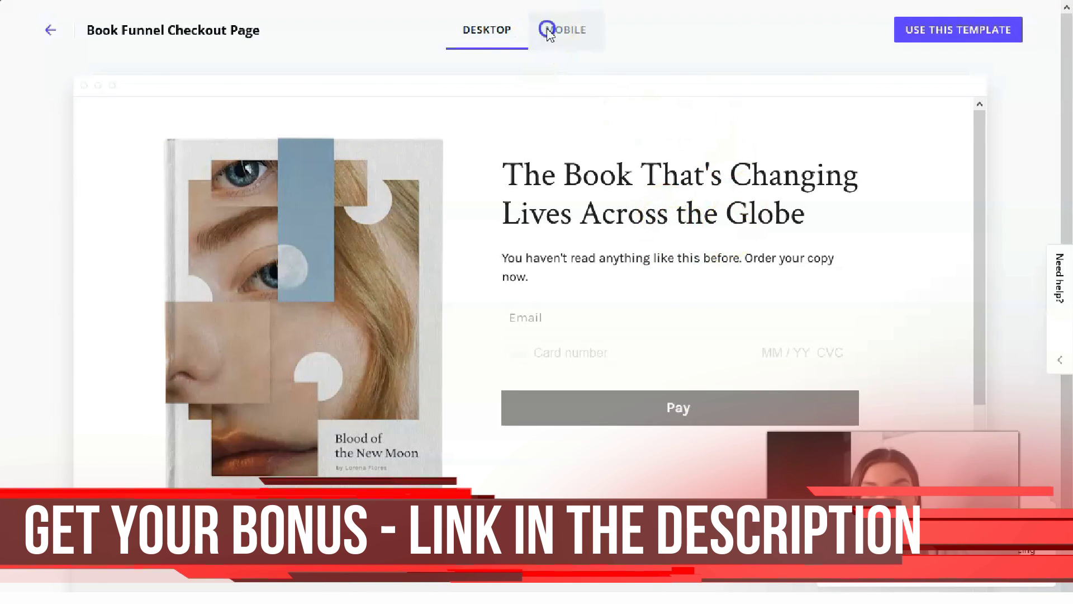
{"action": "scroll", "coordinate": [526, 280], "scroll_direction": "down", "scroll_amount": 5}
{"action": "scroll", "coordinate": [530, 289], "scroll_direction": "up", "scroll_amount": 5}
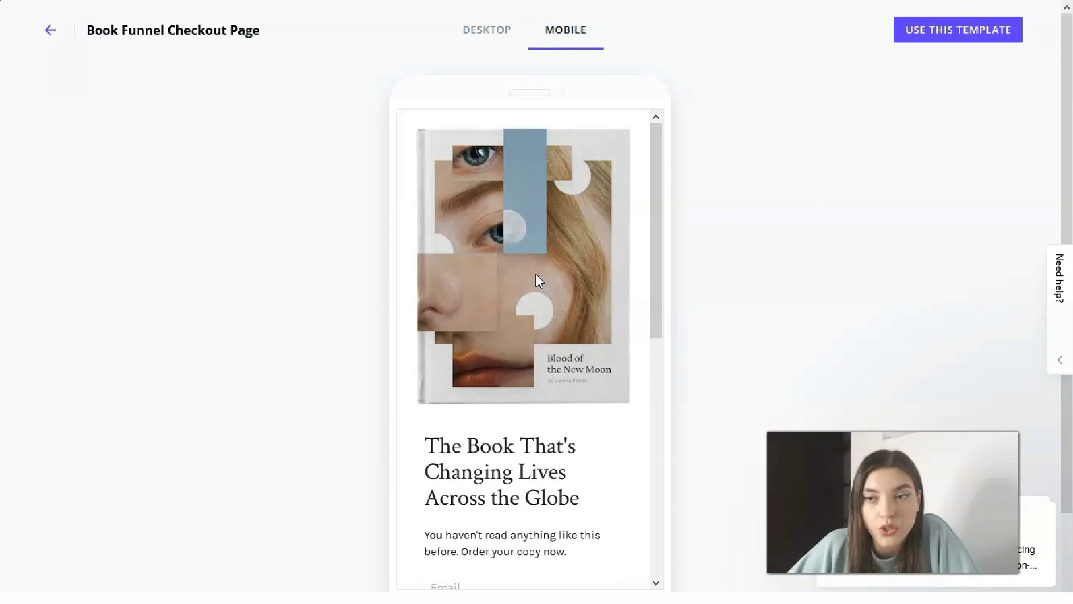
Create a landing page from the Book Funnel Checkout Page template and name it "Book page"
{"action": "left_click", "coordinate": [976, 32]}
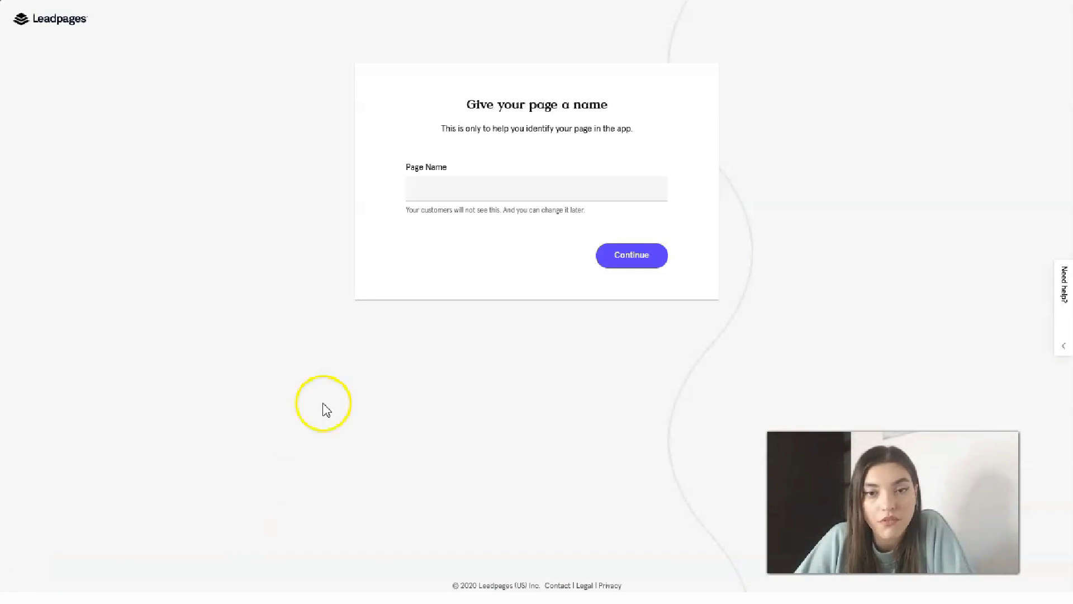
{"action": "left_click", "coordinate": [459, 190]}
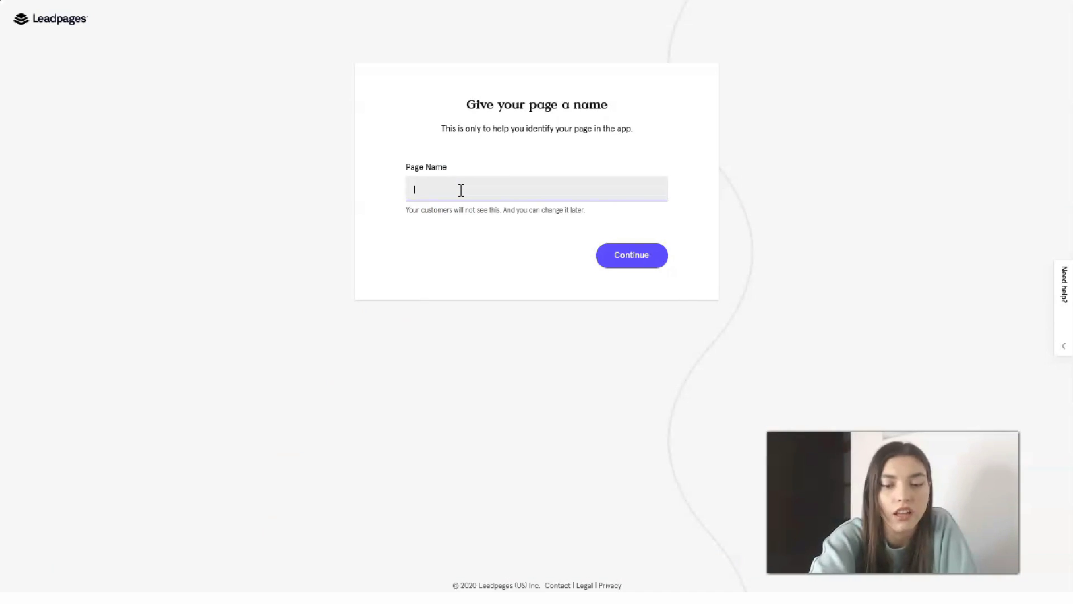
{"action": "type", "text": "Book page"}
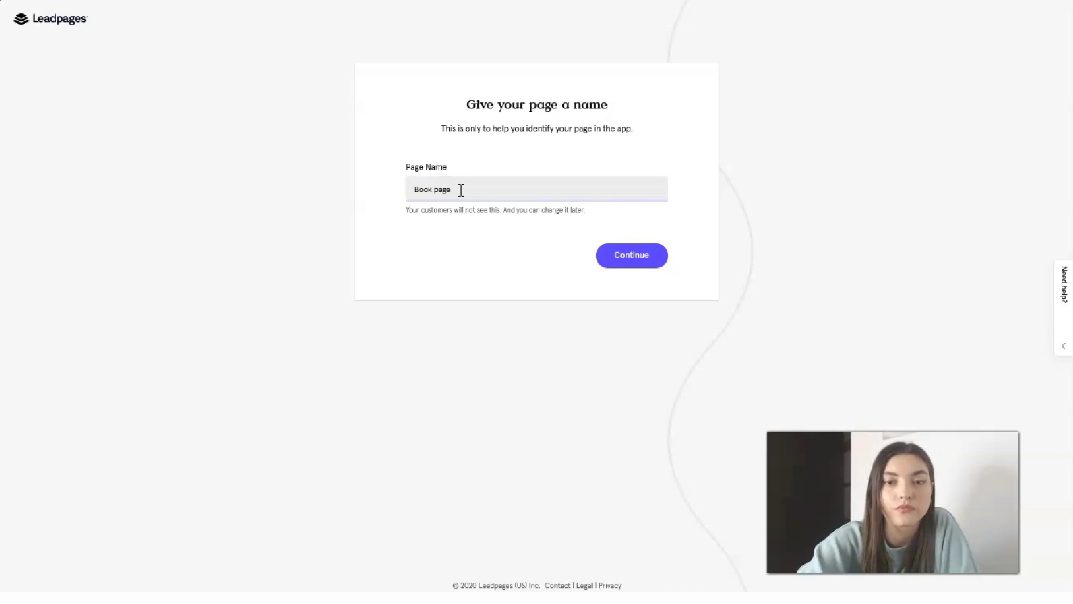
{"action": "left_click", "coordinate": [620, 259]}
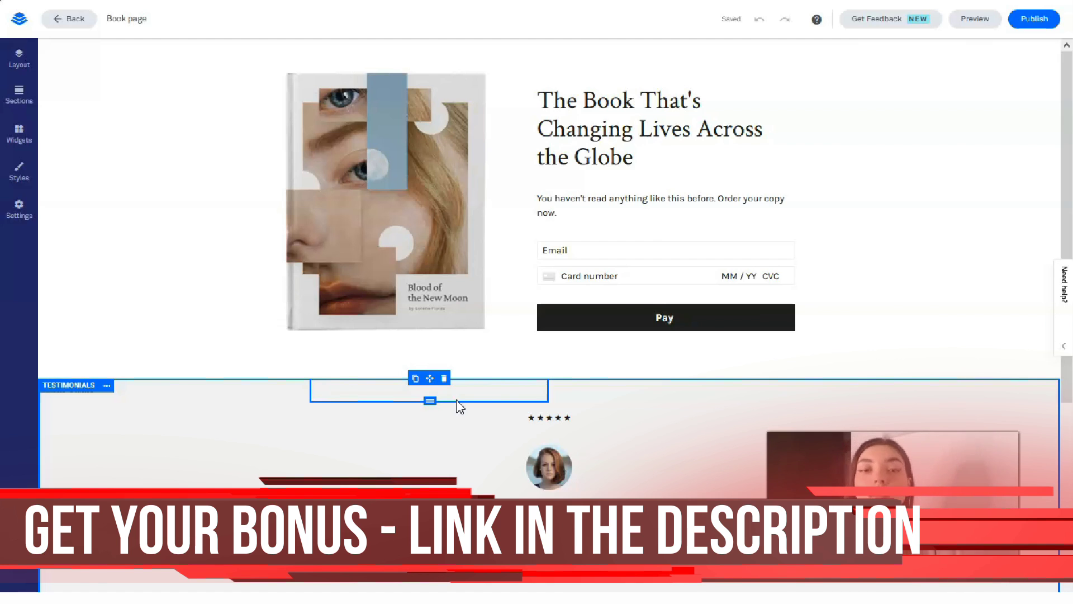
{"action": "left_click", "coordinate": [767, 210]}
{"action": "left_click", "coordinate": [534, 134]}
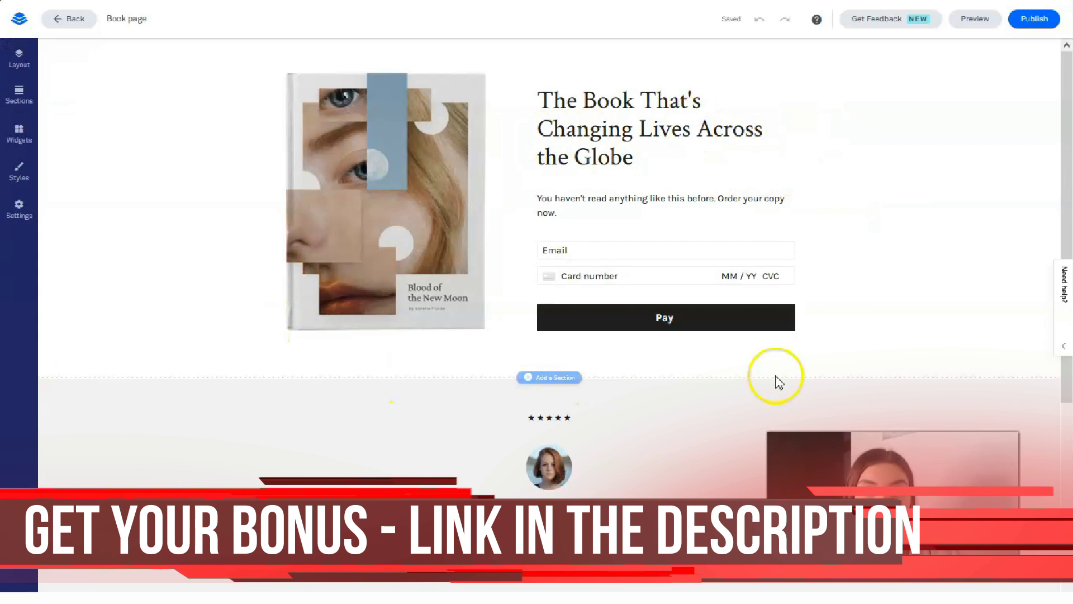
{"action": "left_click", "coordinate": [814, 413]}
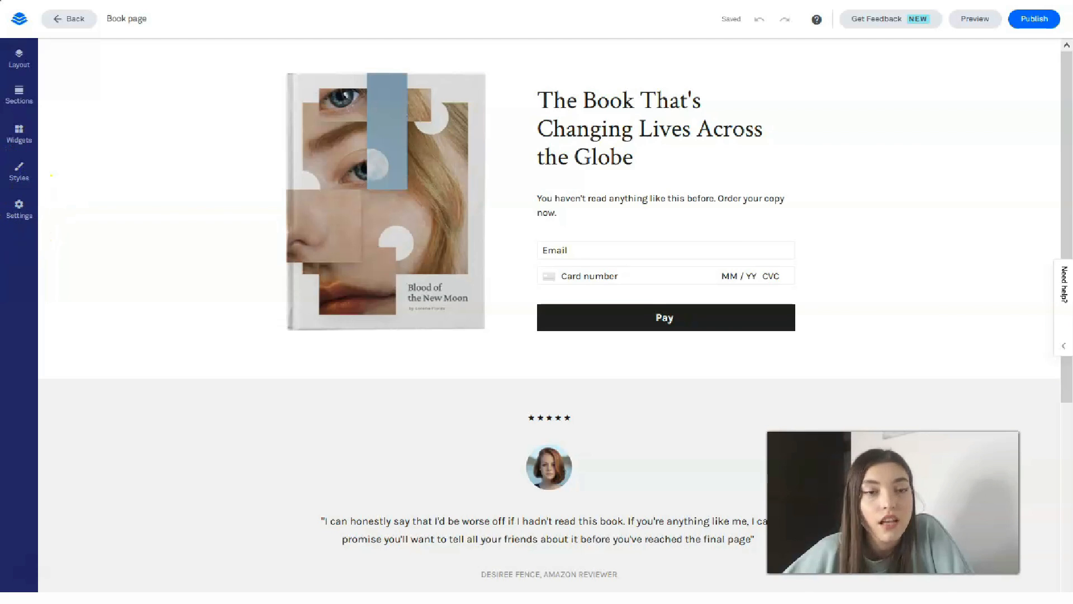
Set the Hero section's background to the custom light grey CBCBCB in its section style settings
{"action": "left_click", "coordinate": [19, 61]}
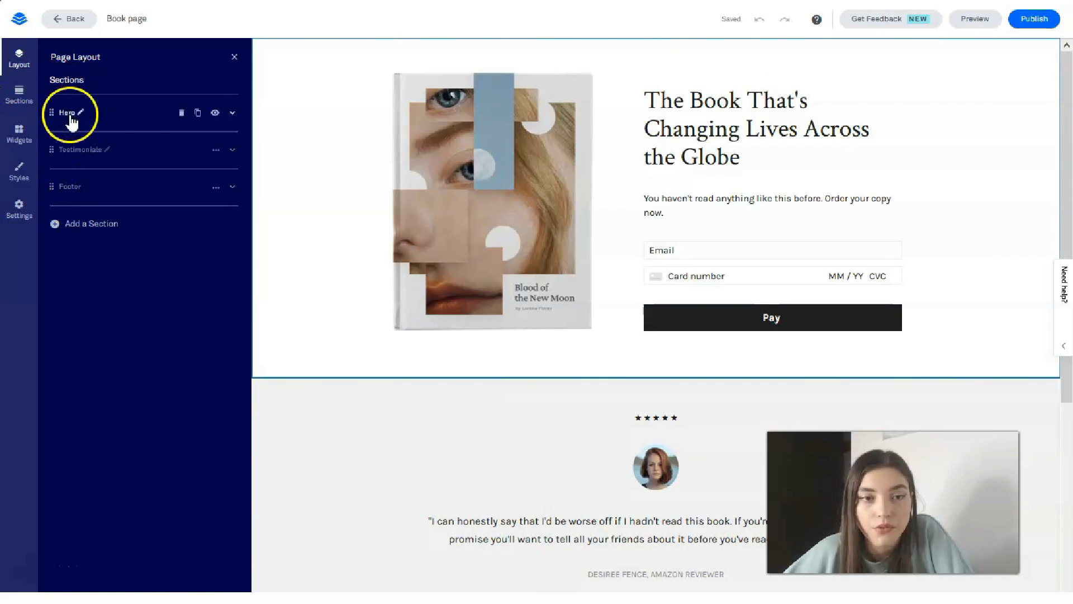
{"action": "left_click", "coordinate": [125, 115]}
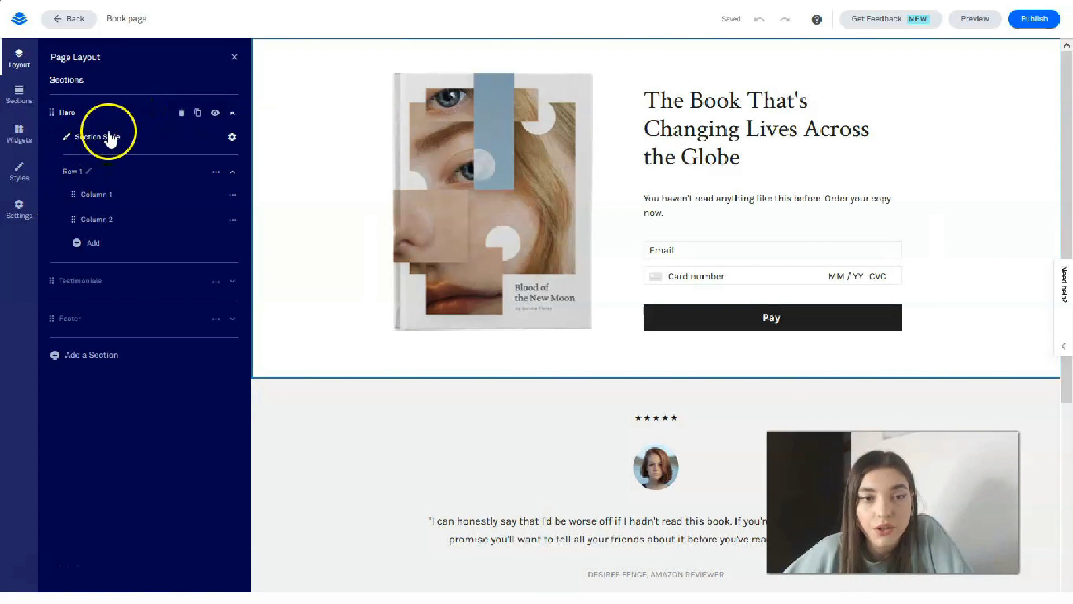
{"action": "left_click", "coordinate": [113, 138]}
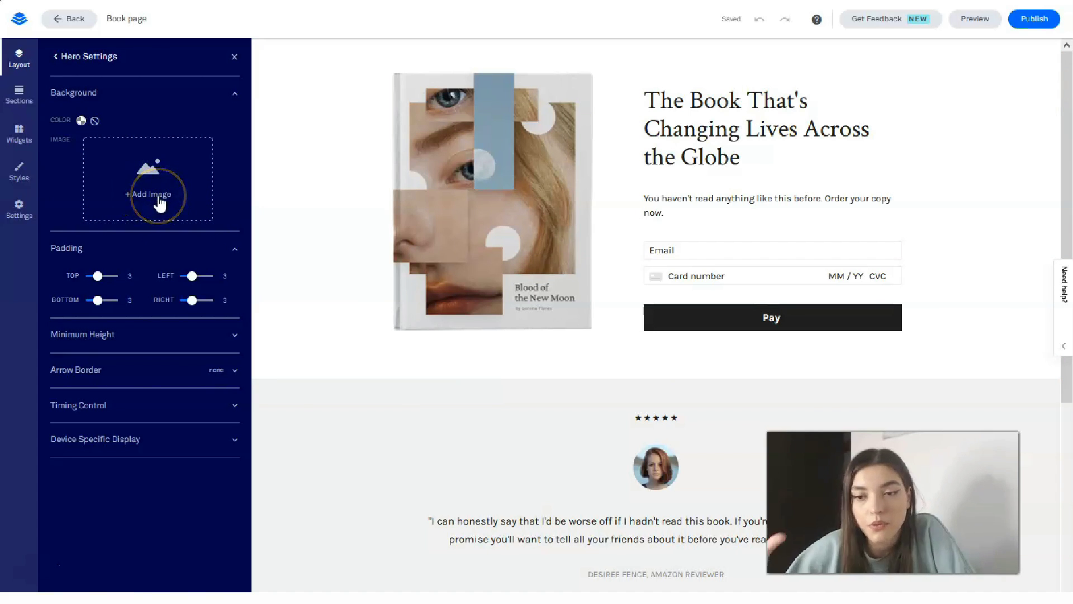
{"action": "left_click", "coordinate": [81, 121]}
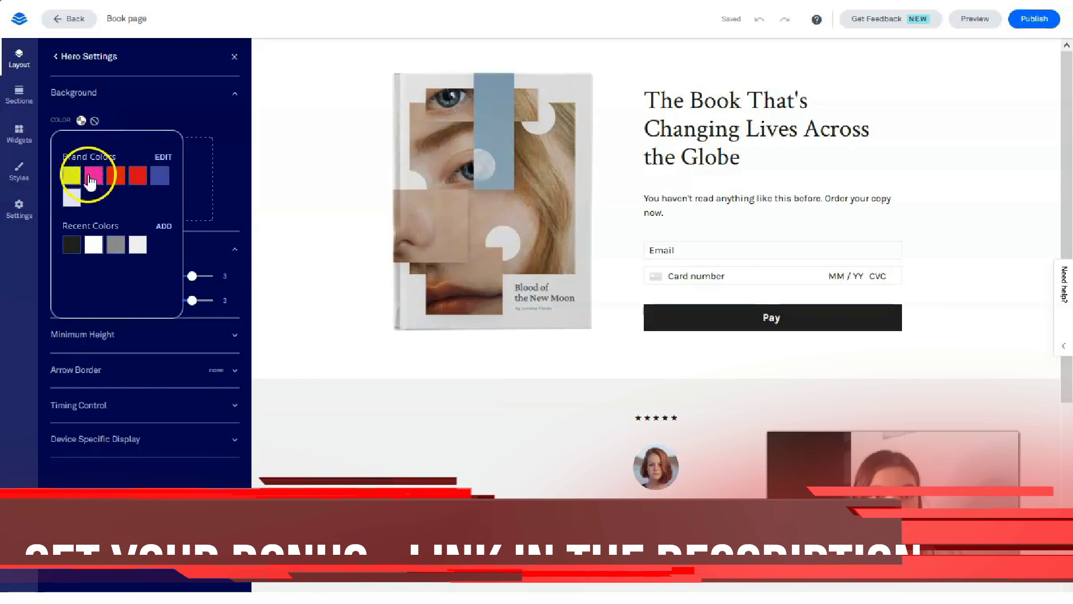
{"action": "left_click", "coordinate": [115, 246]}
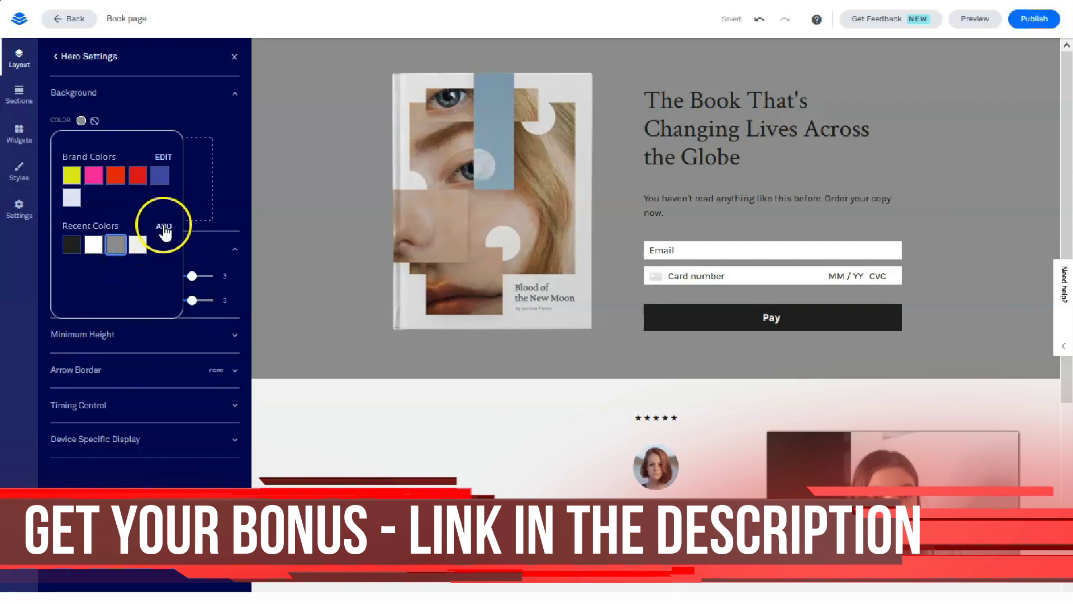
{"action": "left_click", "coordinate": [164, 229]}
{"action": "left_click_drag", "start_coordinate": [71, 213], "coordinate": [62, 170]}
{"action": "left_click", "coordinate": [104, 228]}
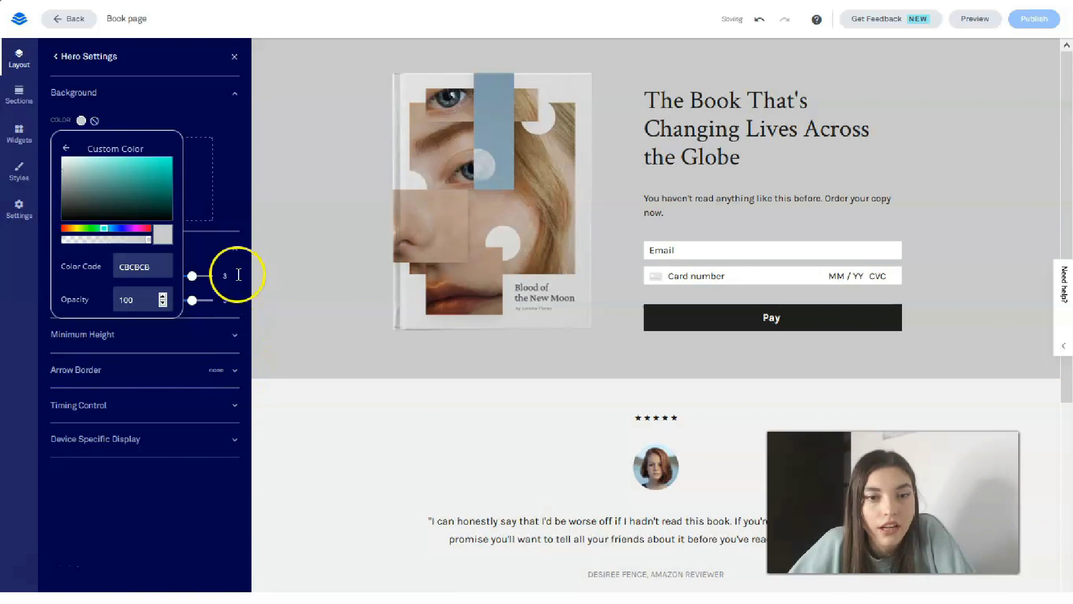
{"action": "left_click", "coordinate": [235, 224]}
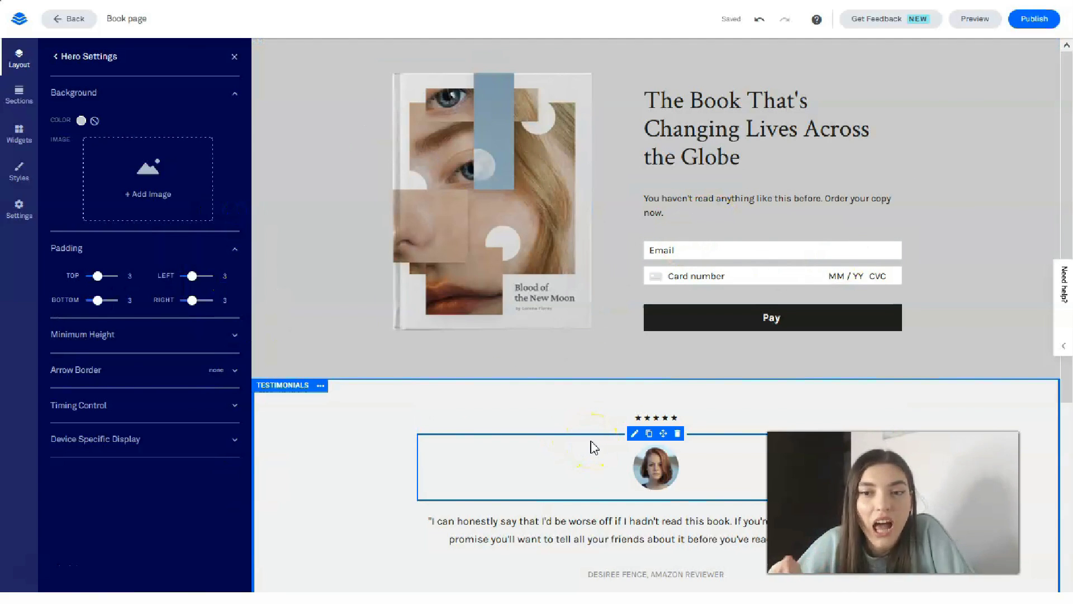
Try the Circular shape on the hero book image, keep its width at 100%, and set its shape to Square
{"action": "left_click", "coordinate": [783, 203]}
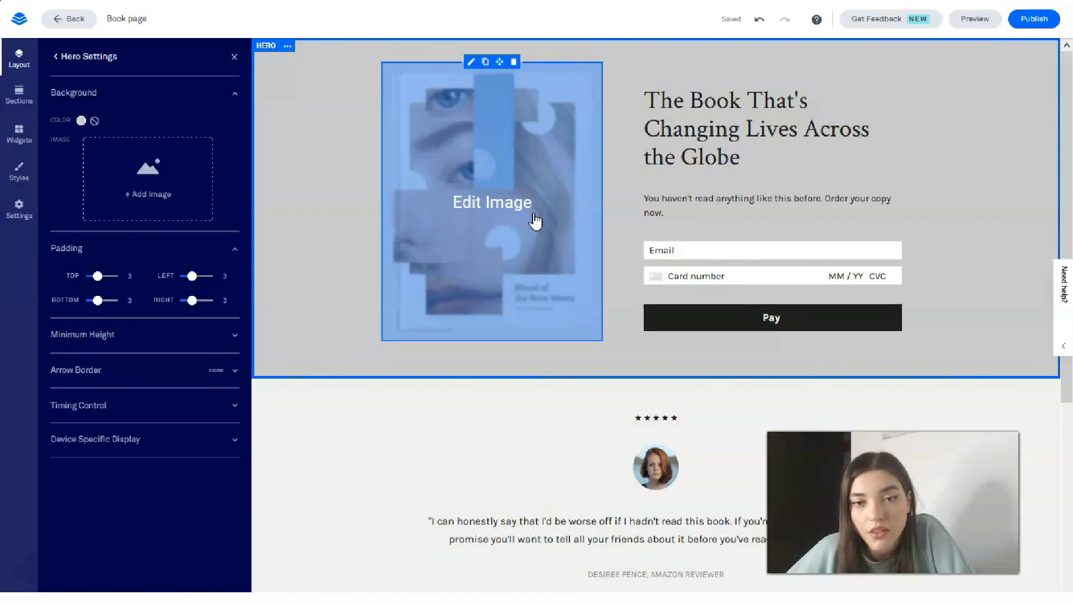
{"action": "left_click", "coordinate": [488, 195]}
{"action": "left_click", "coordinate": [454, 194]}
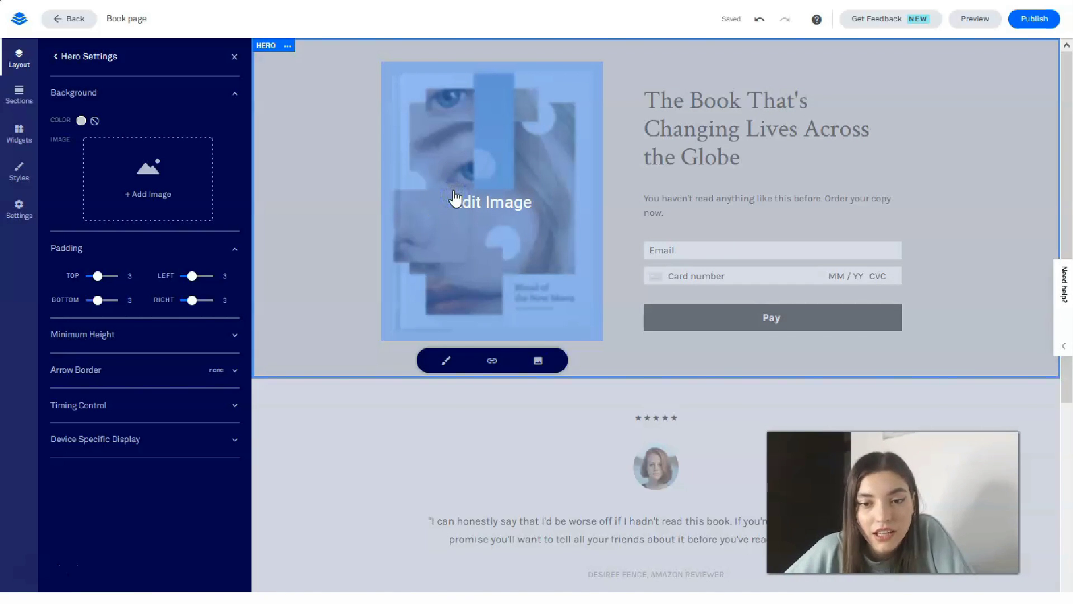
{"action": "left_click", "coordinate": [446, 361]}
{"action": "mouse_move", "coordinate": [523, 382]}
{"action": "left_mouse_down"}
{"action": "mouse_move", "coordinate": [481, 384]}
{"action": "mouse_move", "coordinate": [526, 380]}
{"action": "left_mouse_up"}
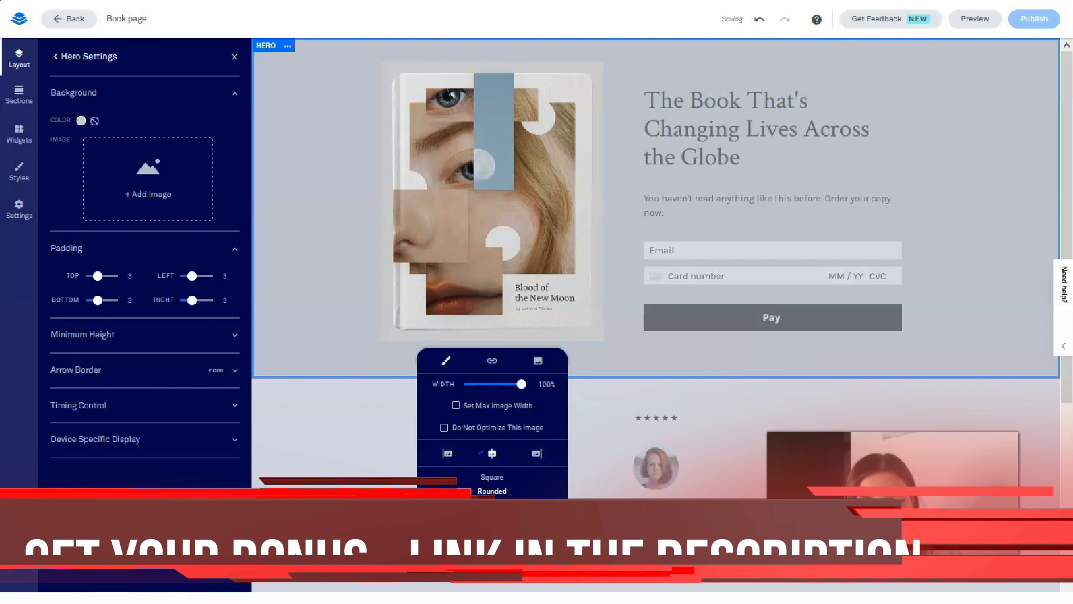
{"action": "left_click", "coordinate": [492, 505]}
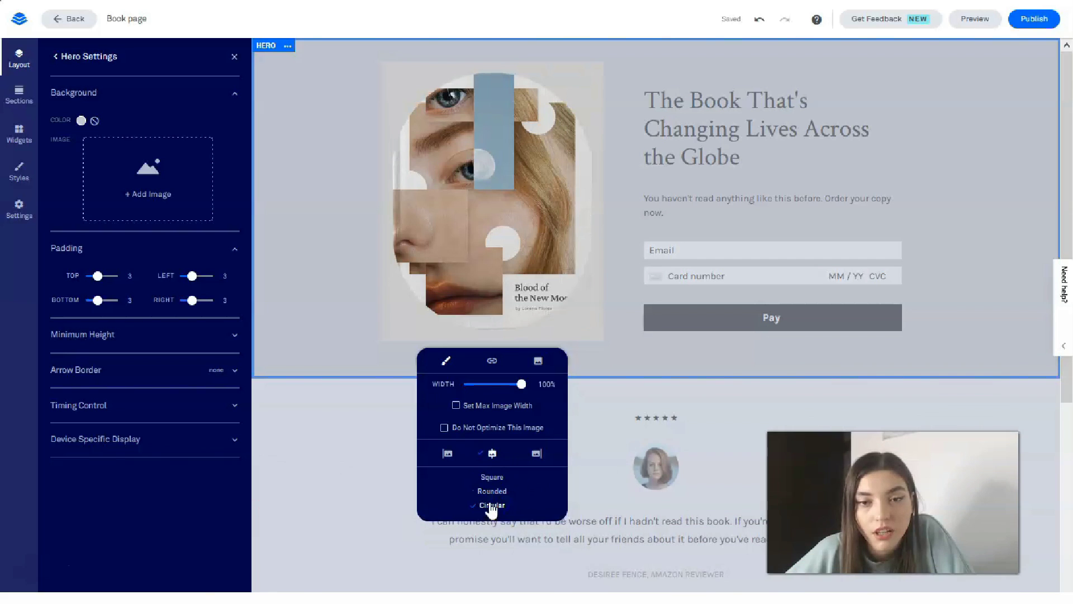
{"action": "left_click", "coordinate": [494, 478]}
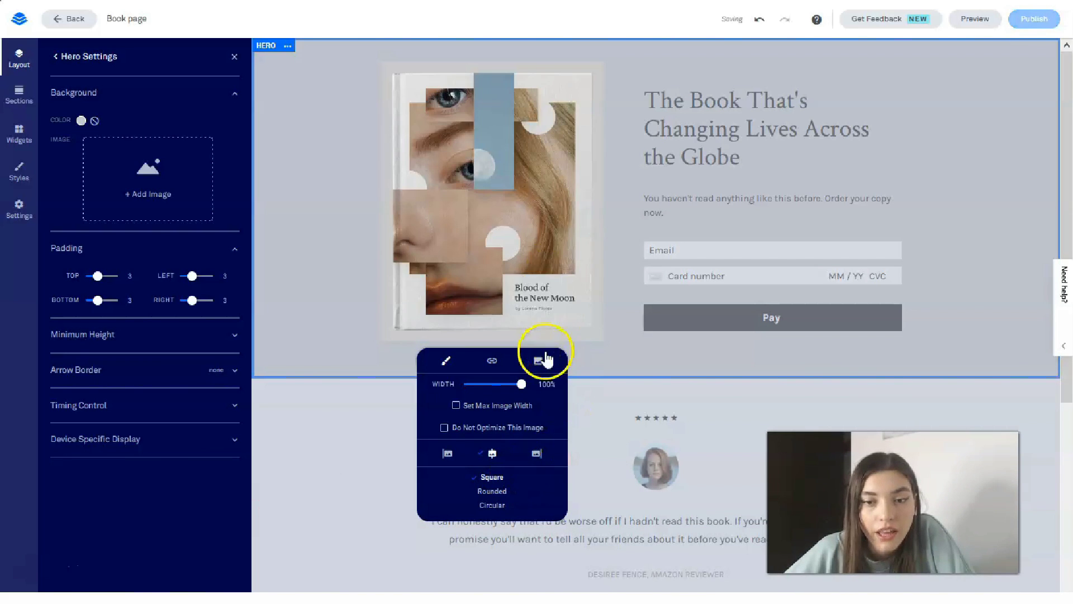
Look over the hero image's link options and replace the image with an uploaded cover of the book "Jack"
{"action": "left_click", "coordinate": [494, 364]}
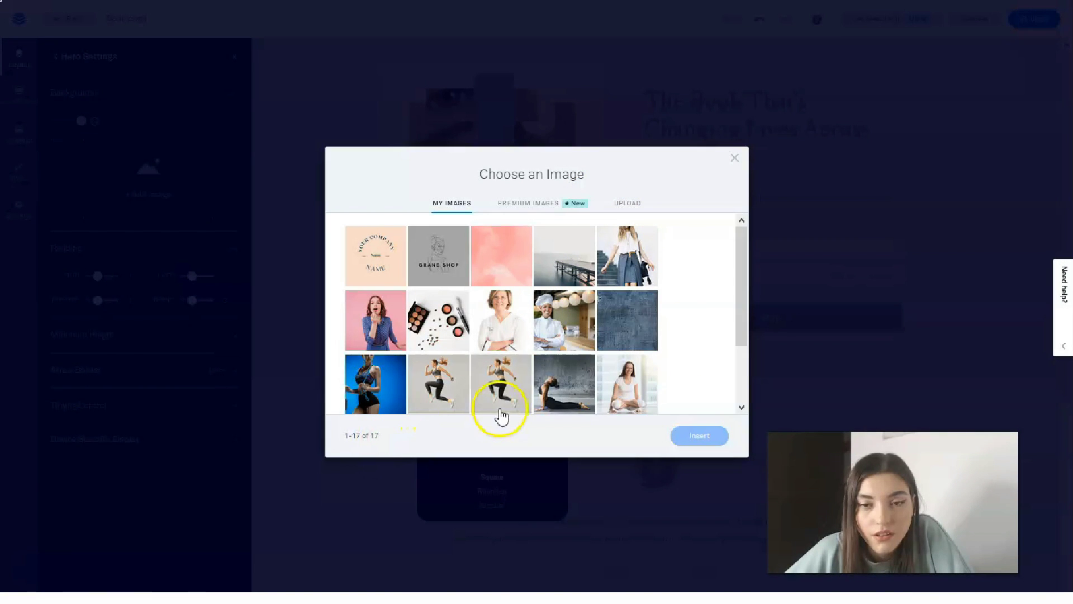
{"action": "left_click", "coordinate": [741, 159]}
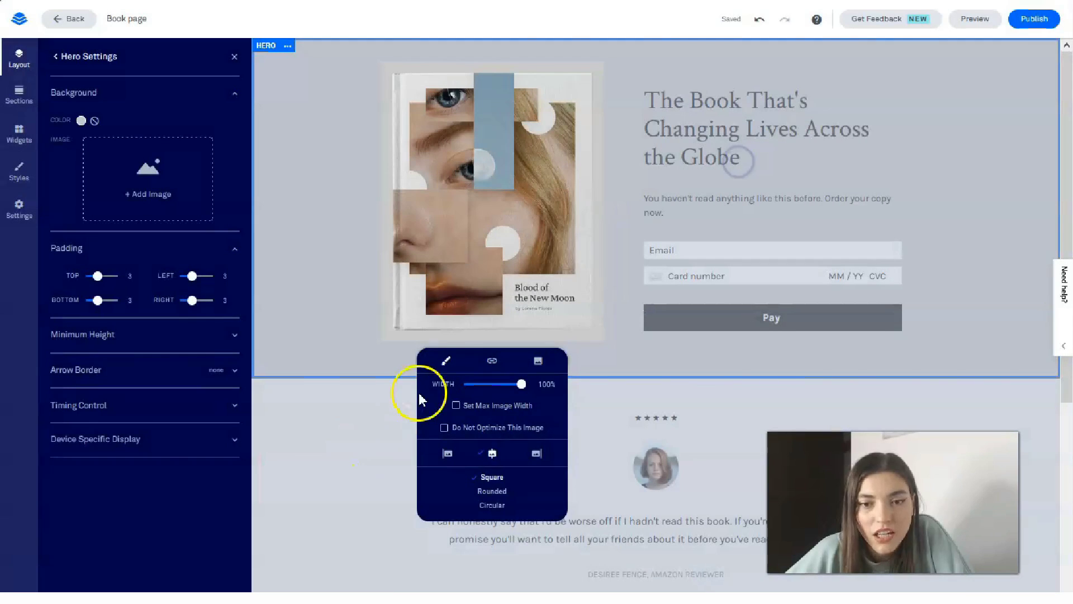
{"action": "left_click", "coordinate": [492, 361]}
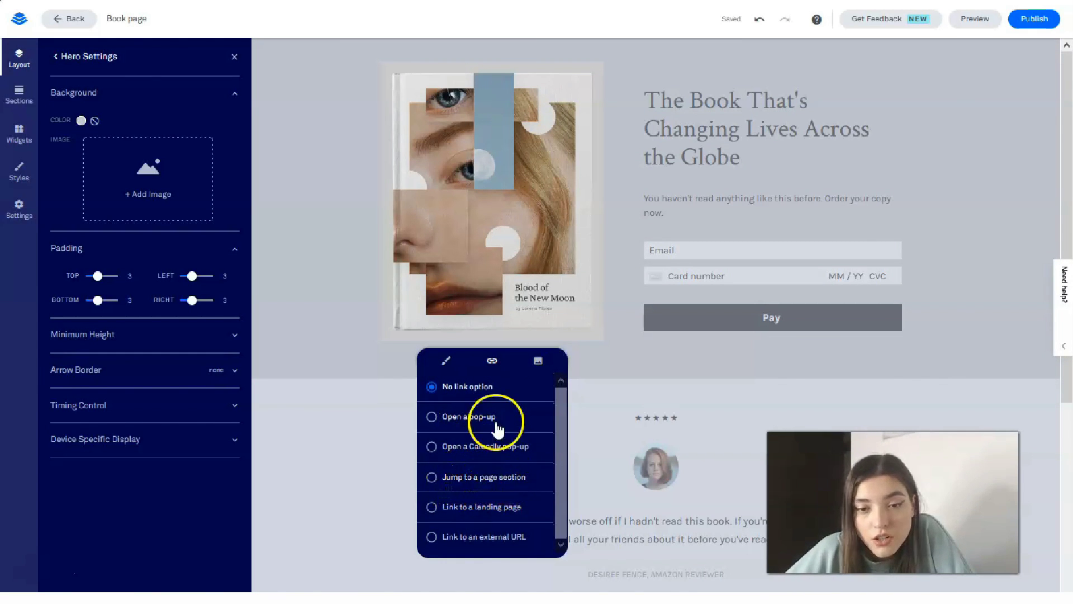
{"action": "left_click", "coordinate": [534, 362]}
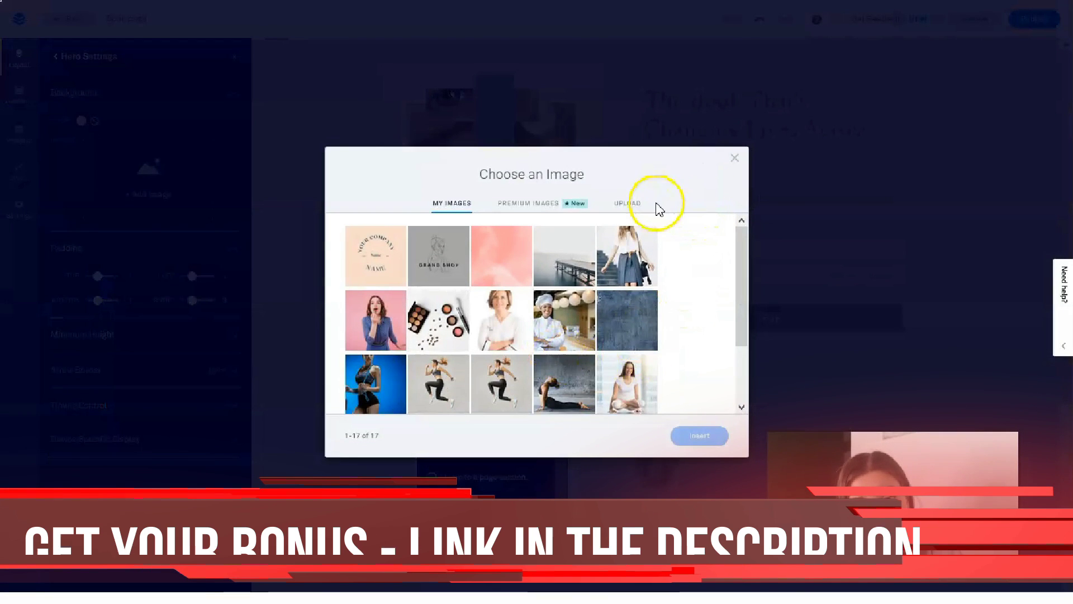
{"action": "left_click", "coordinate": [645, 218]}
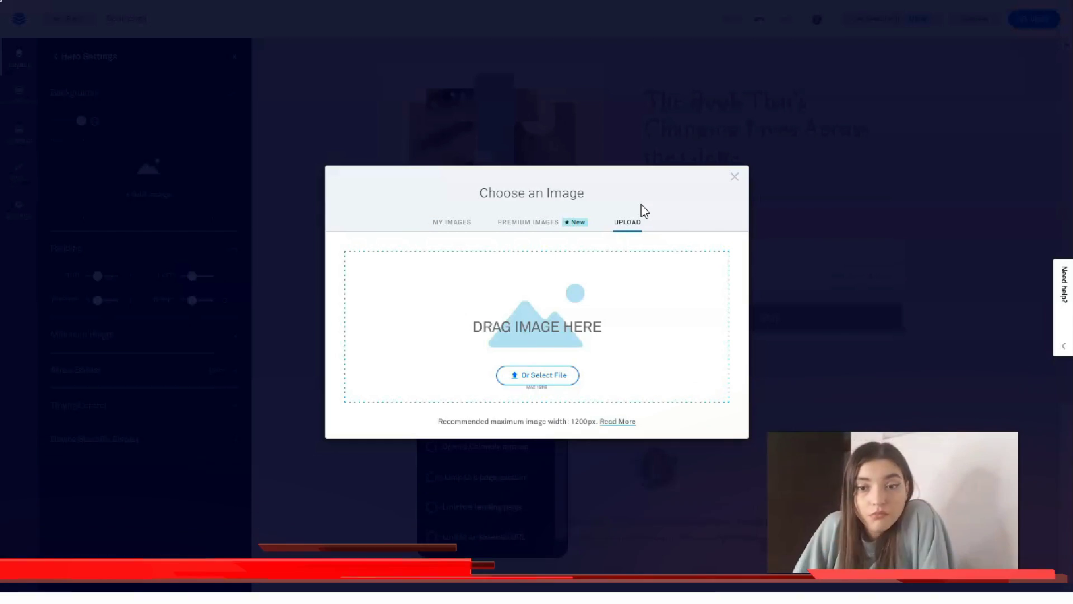
{"action": "left_click", "coordinate": [514, 400]}
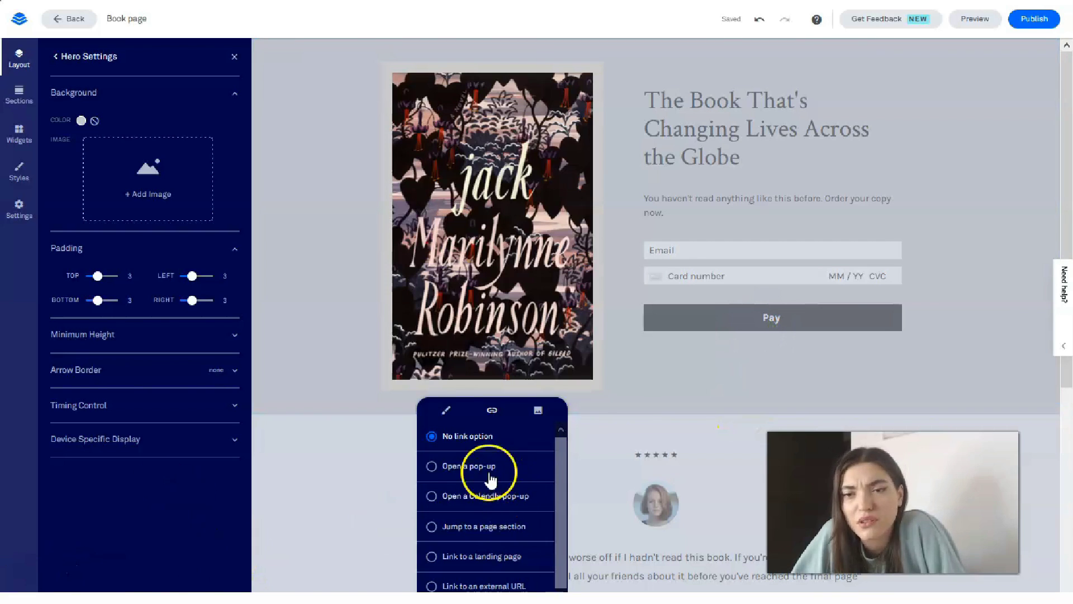
{"action": "left_click", "coordinate": [403, 494]}
{"action": "left_click", "coordinate": [802, 199]}
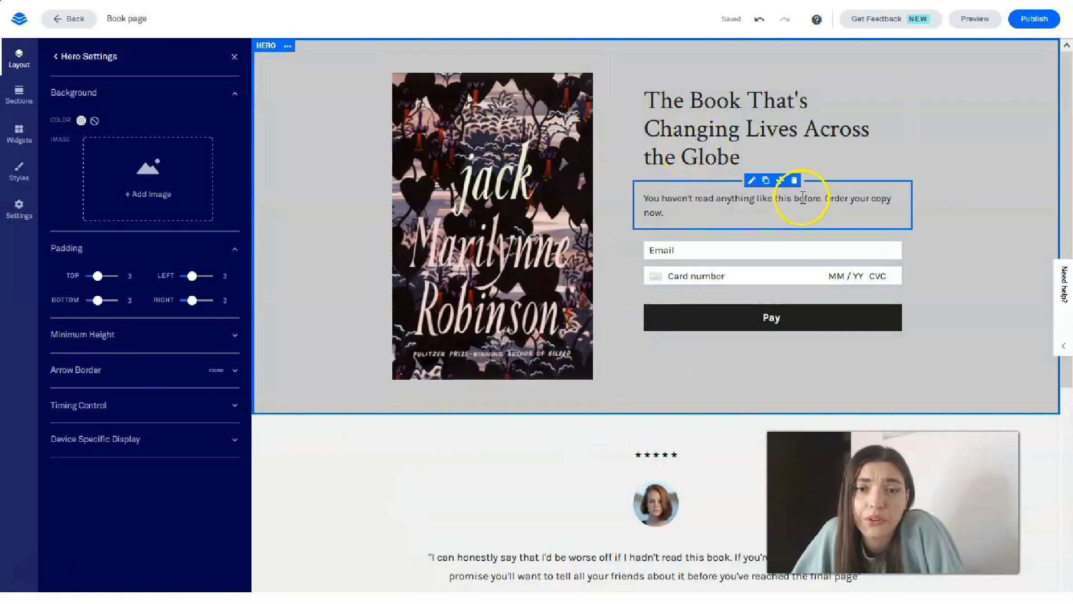
Add the first About section layout, with text beside a portrait, between the Hero and Testimonials sections
{"action": "scroll", "coordinate": [789, 235], "scroll_direction": "down", "scroll_amount": 5}
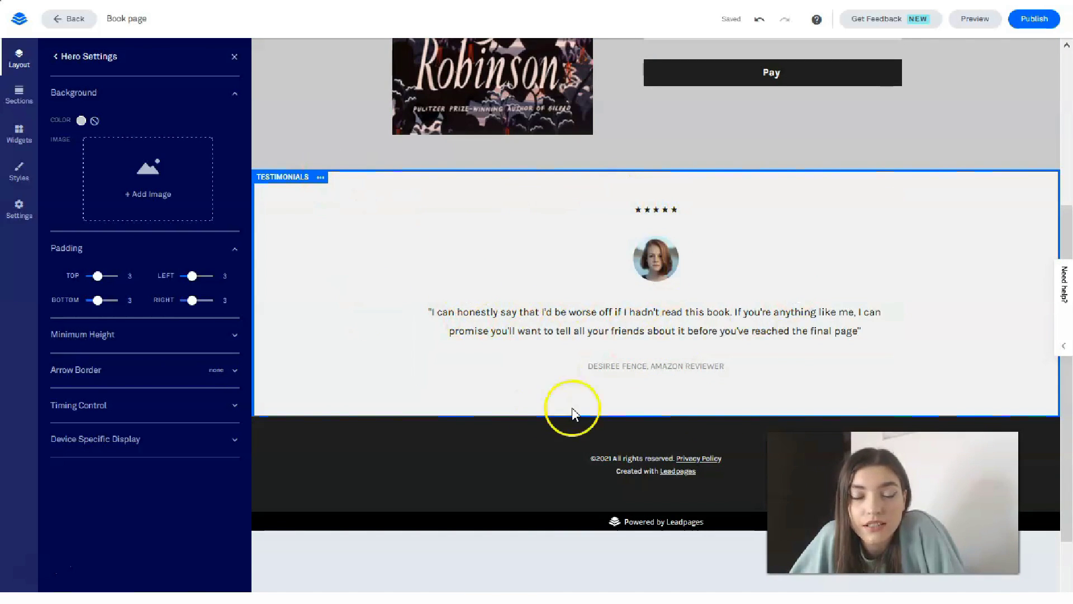
{"action": "scroll", "coordinate": [570, 412], "scroll_direction": "up", "scroll_amount": 3}
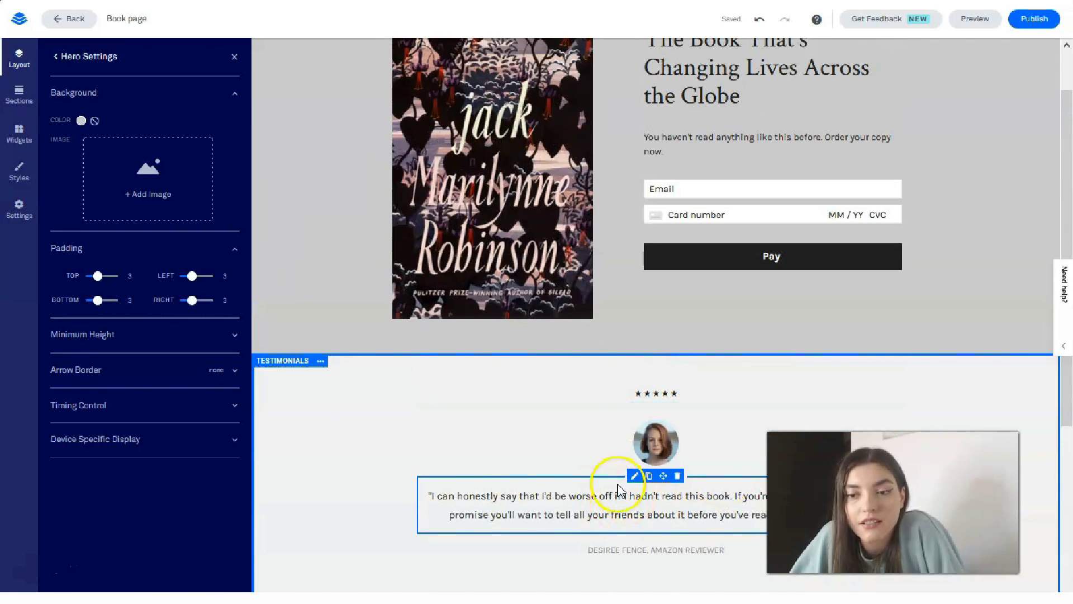
{"action": "left_click", "coordinate": [22, 89]}
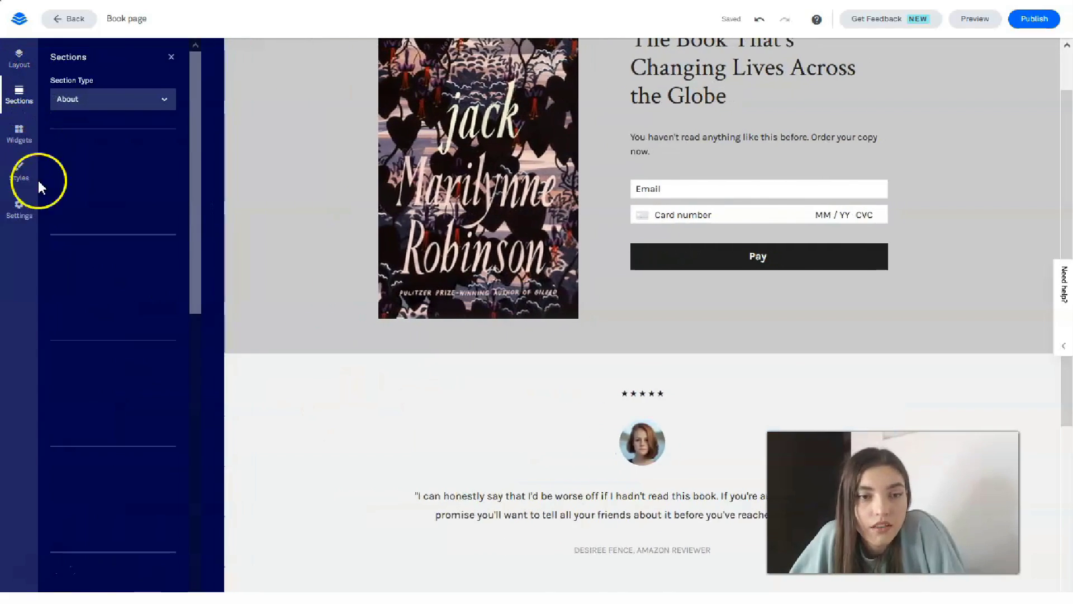
{"action": "left_click_drag", "start_coordinate": [139, 168], "coordinate": [729, 383]}
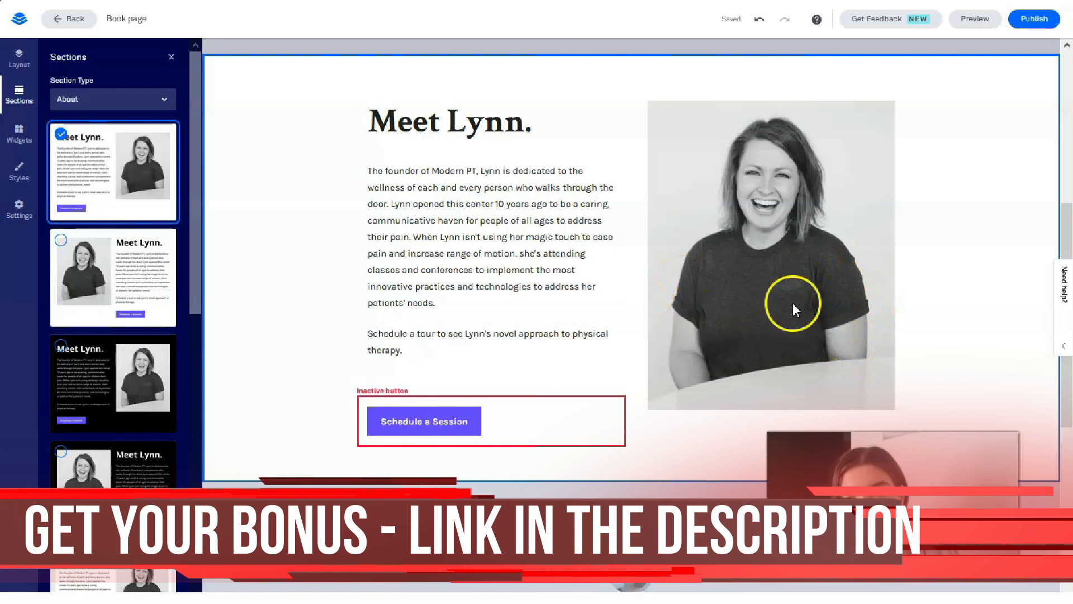
{"action": "left_click", "coordinate": [430, 122]}
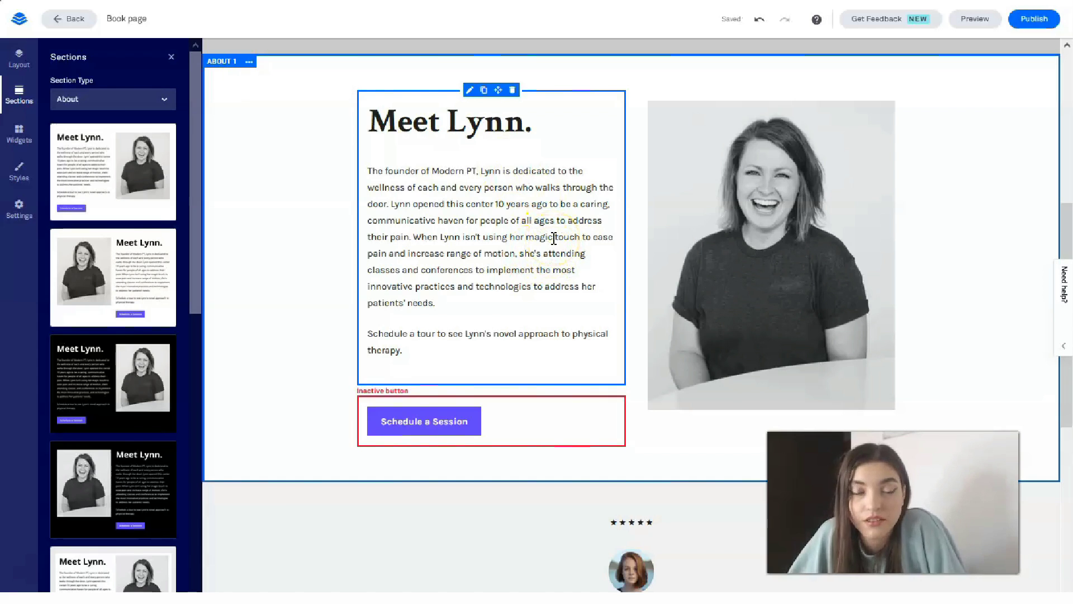
Browse the section types and add the two-column Sale Properties layout from Text & Image below the About section
{"action": "scroll", "coordinate": [565, 257], "scroll_direction": "down", "scroll_amount": 5}
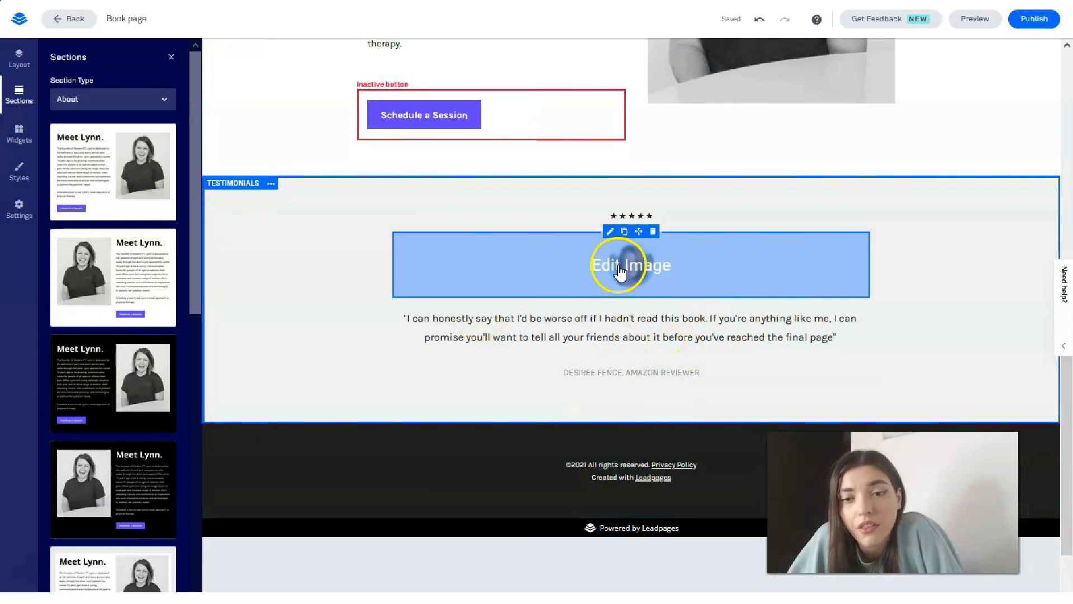
{"action": "scroll", "coordinate": [619, 263], "scroll_direction": "down", "scroll_amount": 2}
{"action": "left_click", "coordinate": [144, 104]}
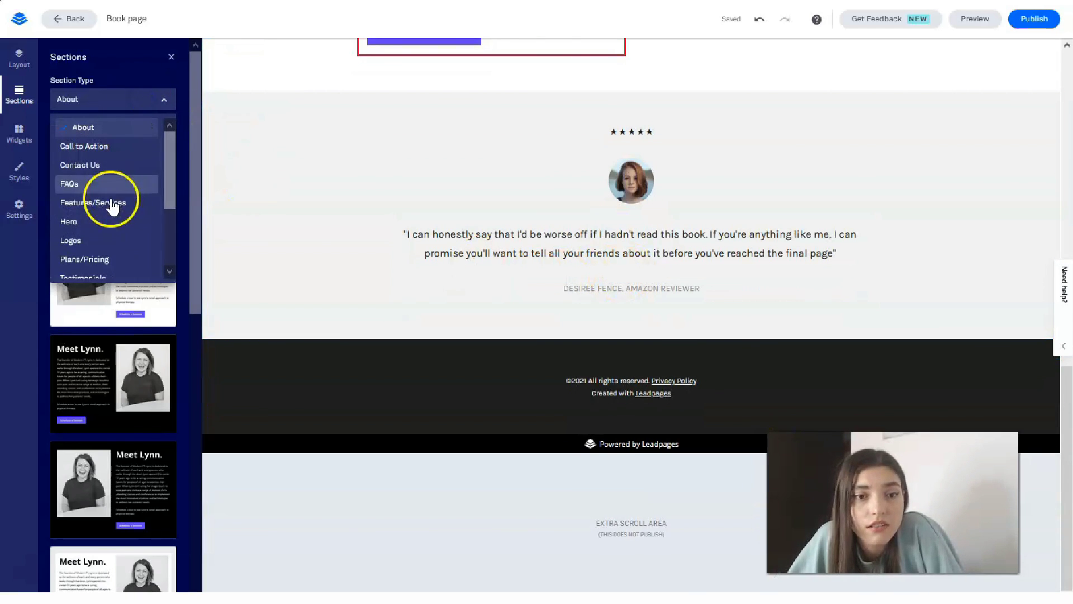
{"action": "scroll", "coordinate": [114, 237], "scroll_direction": "down", "scroll_amount": 2}
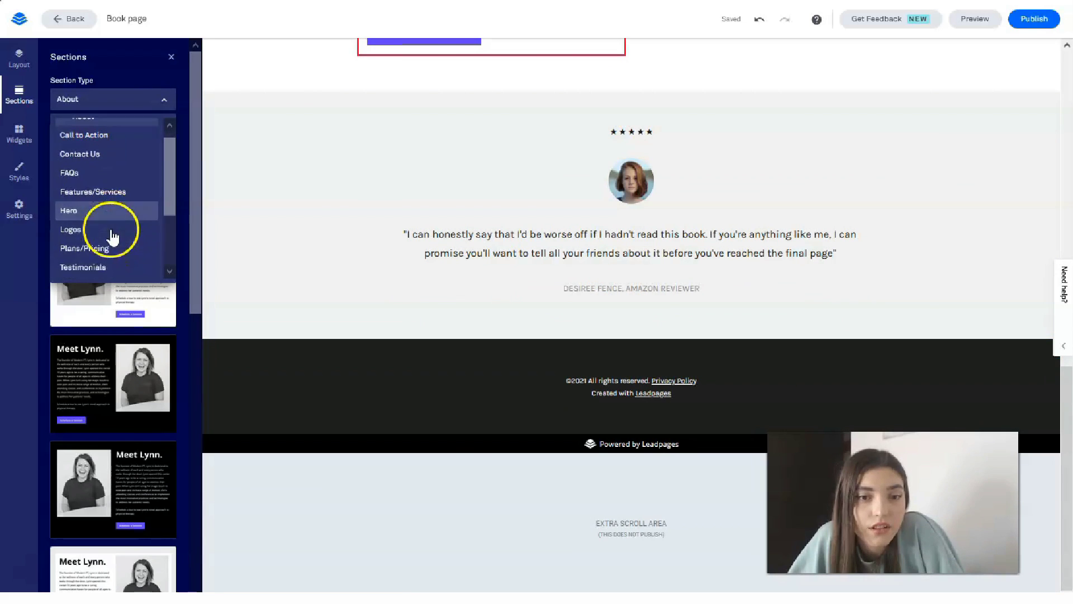
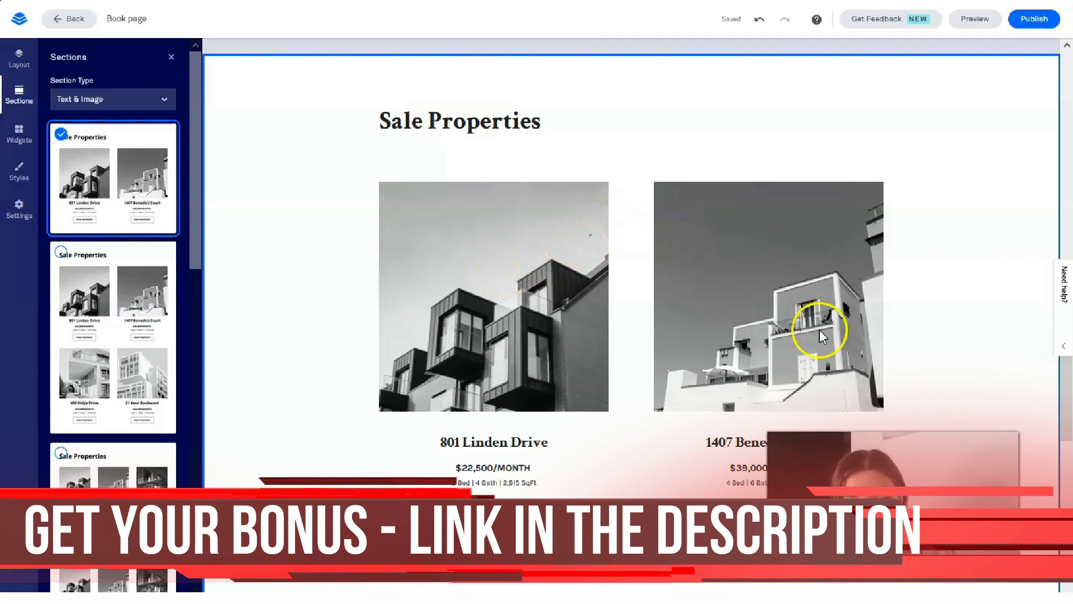
Review the page through its Hero, About and Text & Image sections, including the book covers, checkout form and hero headline
{"action": "scroll", "coordinate": [647, 400], "scroll_direction": "up", "scroll_amount": 10}
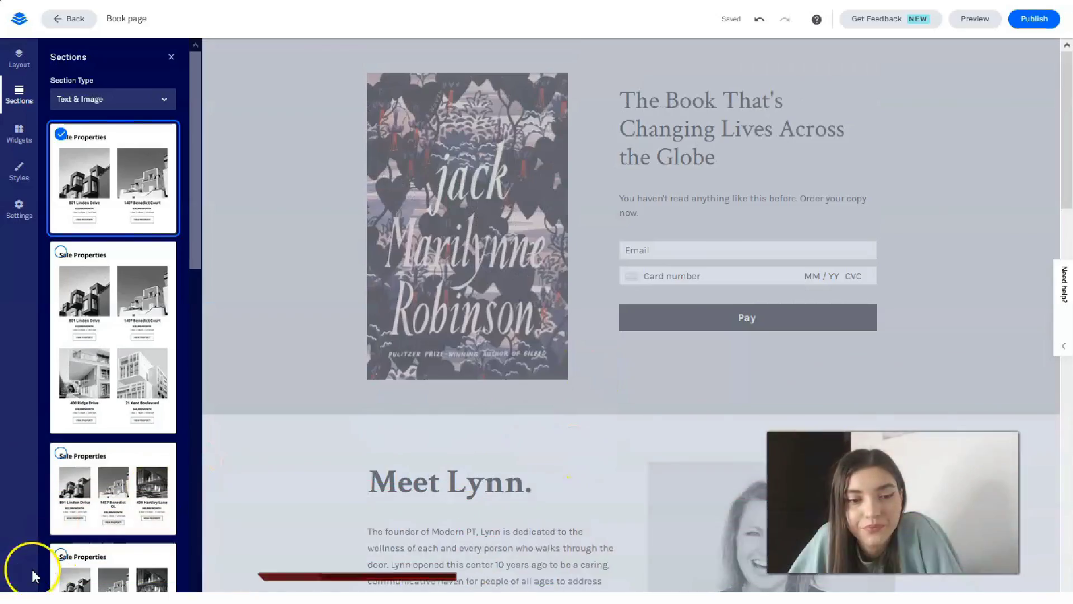
{"action": "scroll", "coordinate": [913, 280], "scroll_direction": "down", "scroll_amount": 5}
{"action": "scroll", "coordinate": [919, 275], "scroll_direction": "down", "scroll_amount": 3}
{"action": "scroll", "coordinate": [913, 268], "scroll_direction": "up", "scroll_amount": 5}
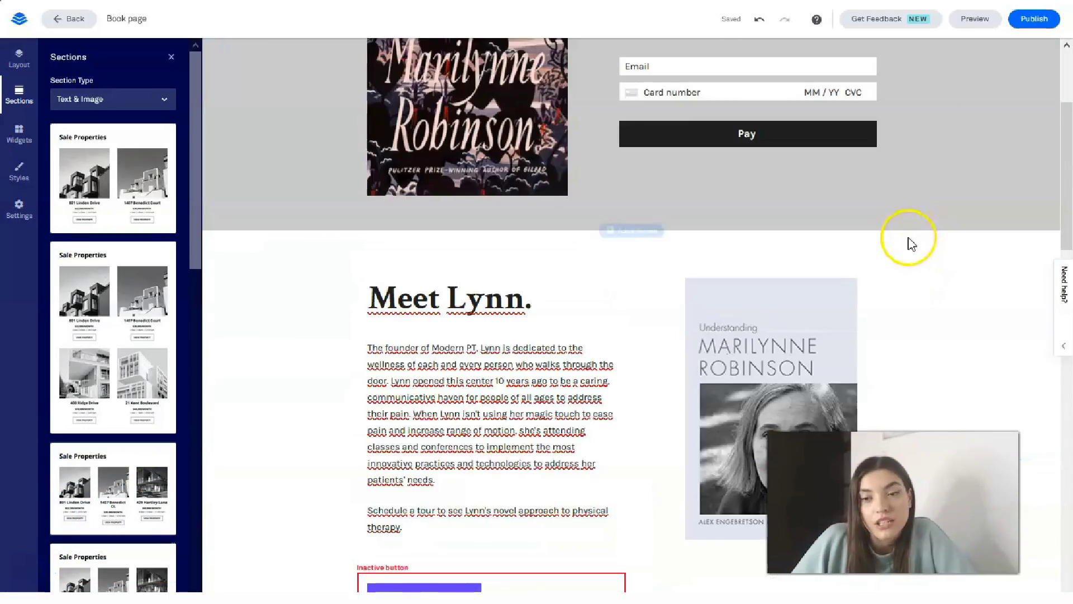
{"action": "scroll", "coordinate": [911, 243], "scroll_direction": "down", "scroll_amount": 1}
{"action": "mouse_move", "coordinate": [891, 259]}
{"action": "scroll", "coordinate": [802, 315], "scroll_direction": "down", "scroll_amount": 10}
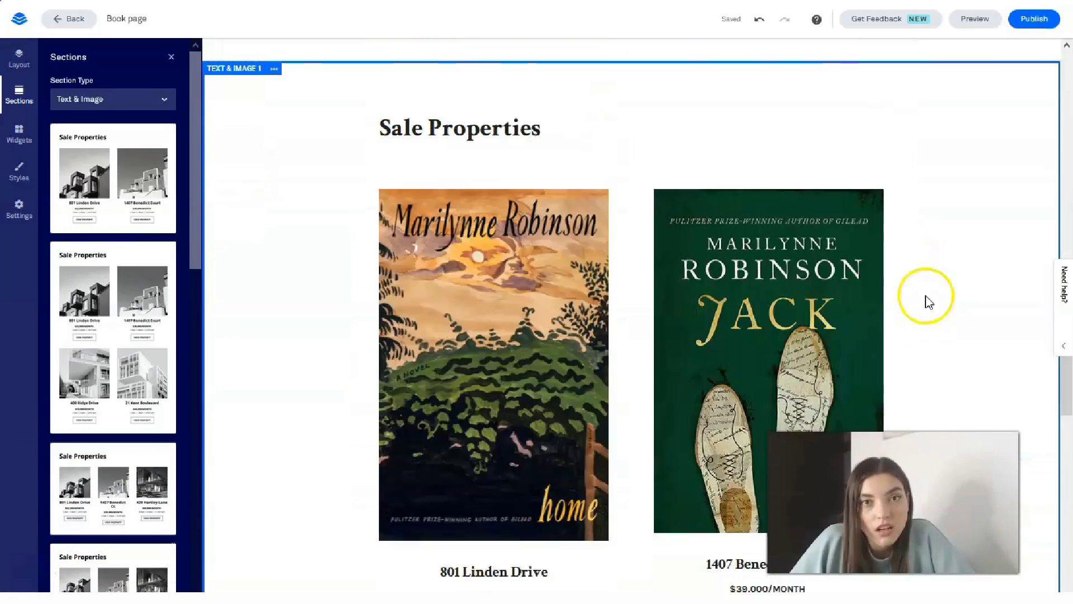
{"action": "scroll", "coordinate": [939, 267], "scroll_direction": "down", "scroll_amount": 5}
{"action": "scroll", "coordinate": [958, 242], "scroll_direction": "up", "scroll_amount": 5}
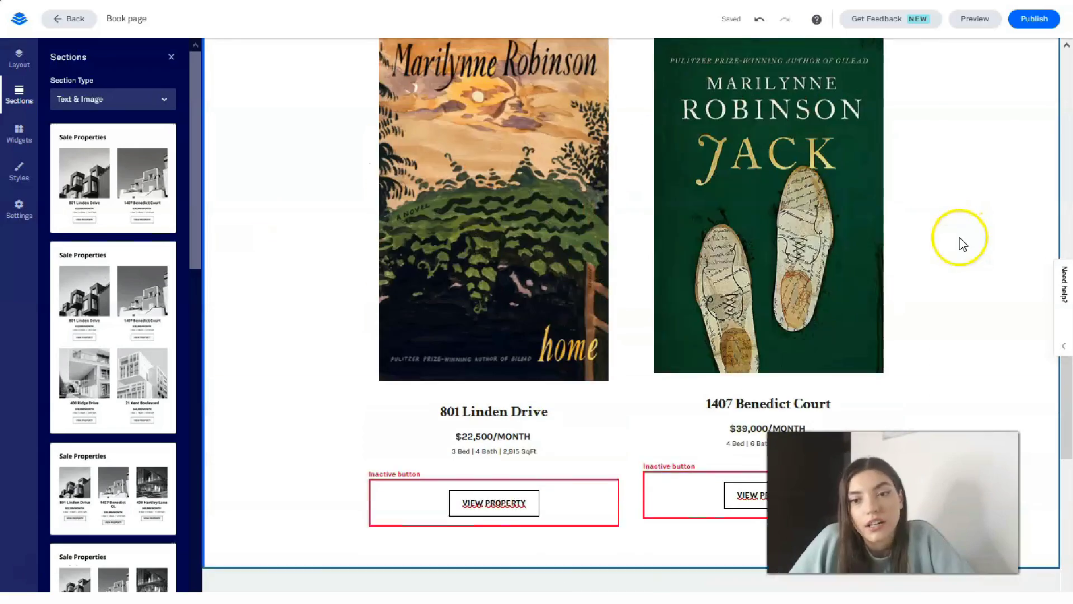
{"action": "scroll", "coordinate": [940, 323], "scroll_direction": "up", "scroll_amount": 15}
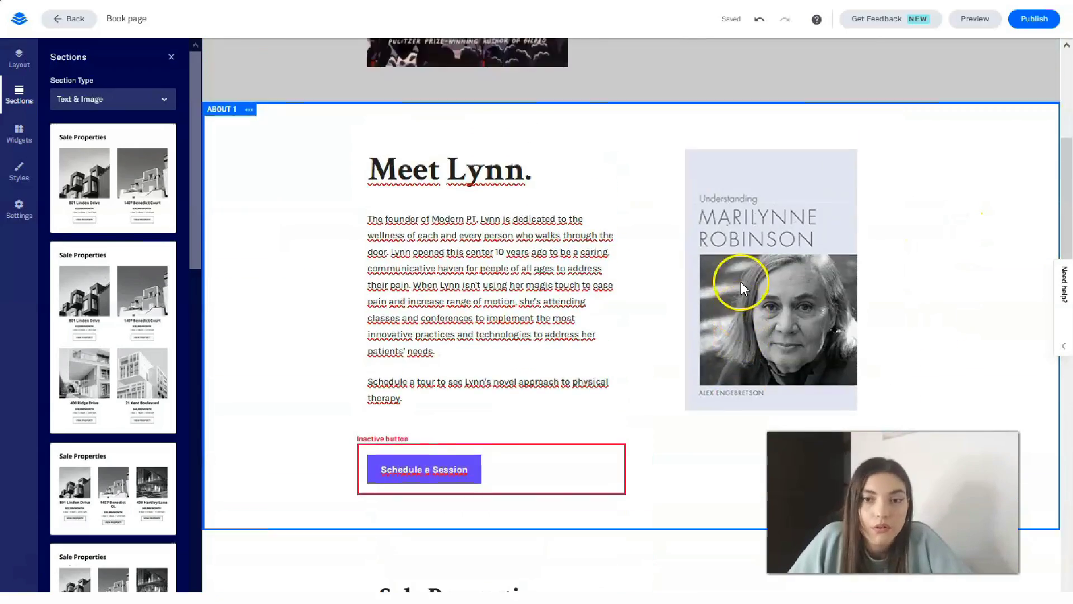
{"action": "mouse_move", "coordinate": [871, 331]}
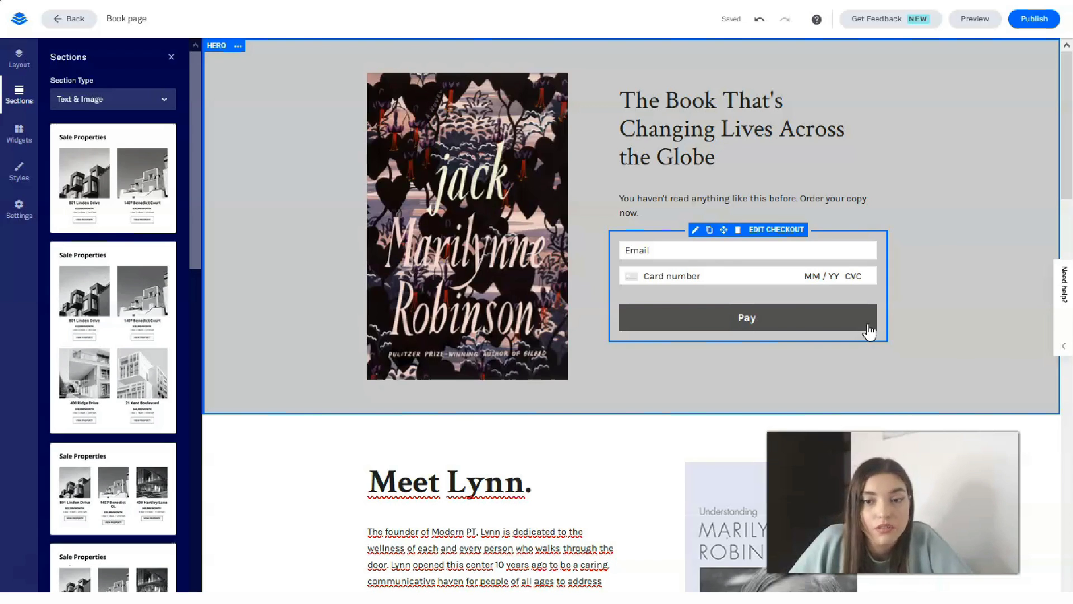
{"action": "left_click", "coordinate": [764, 278]}
{"action": "left_click", "coordinate": [697, 143]}
{"action": "left_click", "coordinate": [642, 272]}
{"action": "left_click", "coordinate": [663, 126]}
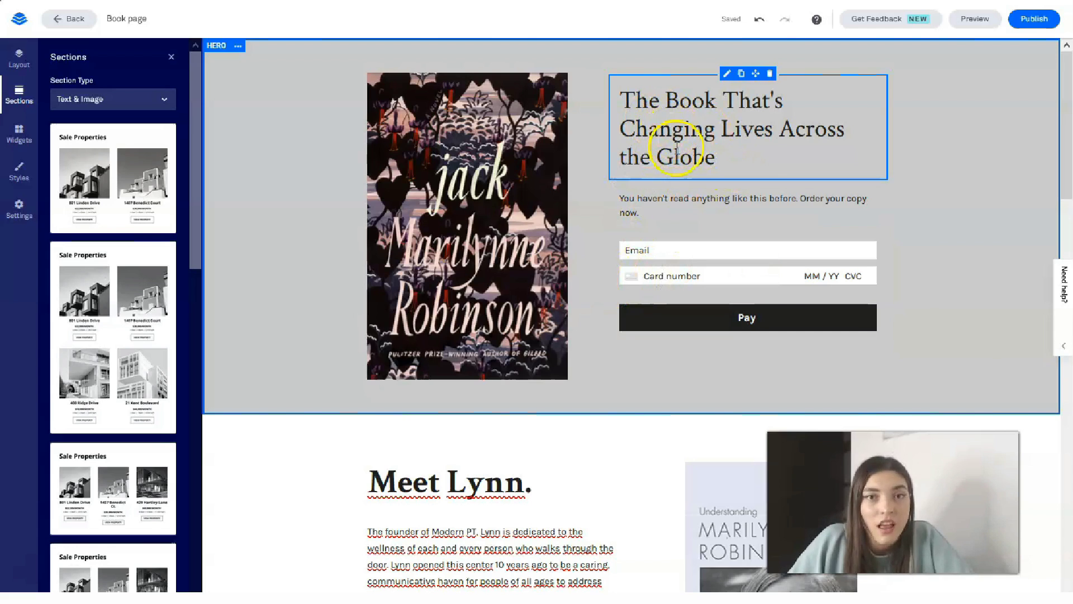
Change the background of the About section's "Schedule a Session" button to the near-black recent color
{"action": "scroll", "coordinate": [630, 412], "scroll_direction": "down", "scroll_amount": 5}
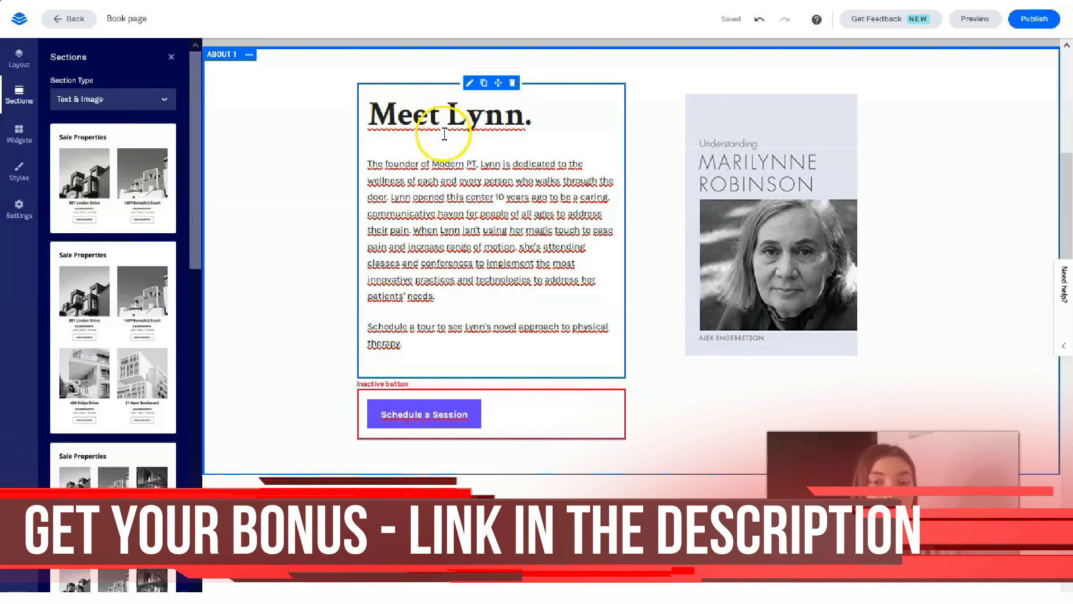
{"action": "scroll", "coordinate": [812, 417], "scroll_direction": "up", "scroll_amount": 10}
{"action": "scroll", "coordinate": [931, 311], "scroll_direction": "down", "scroll_amount": 5}
{"action": "scroll", "coordinate": [716, 284], "scroll_direction": "up", "scroll_amount": 1}
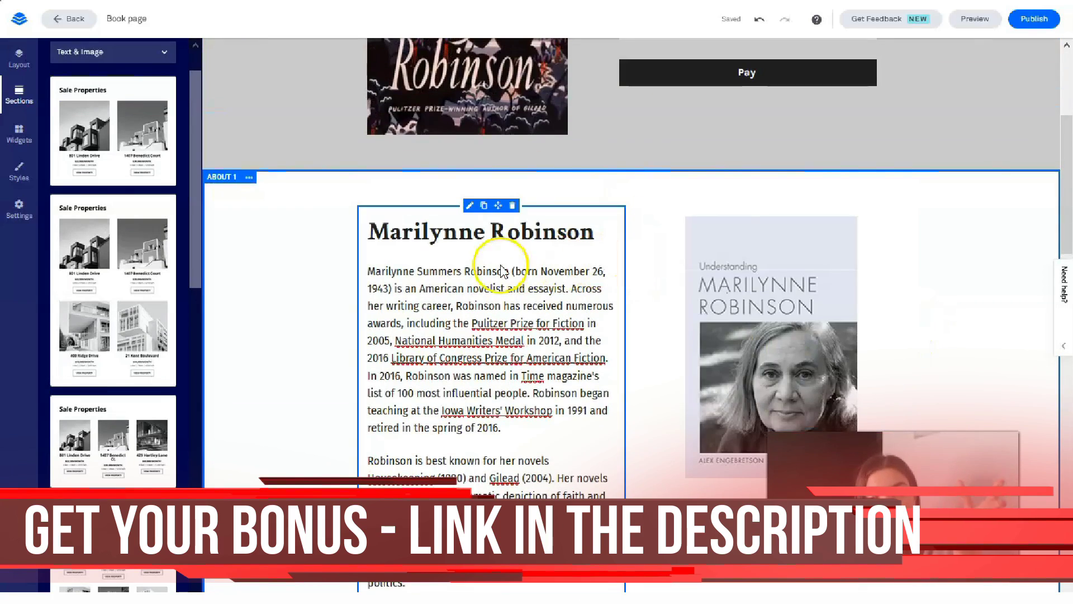
{"action": "scroll", "coordinate": [587, 383], "scroll_direction": "down", "scroll_amount": 2}
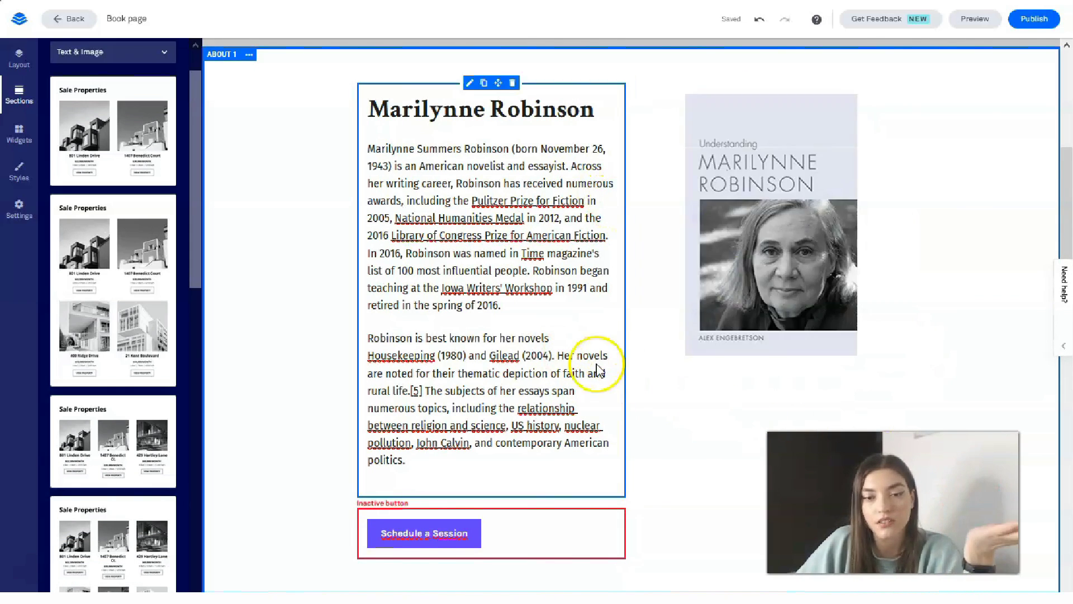
{"action": "scroll", "coordinate": [599, 364], "scroll_direction": "down", "scroll_amount": 4}
{"action": "left_click", "coordinate": [430, 286]}
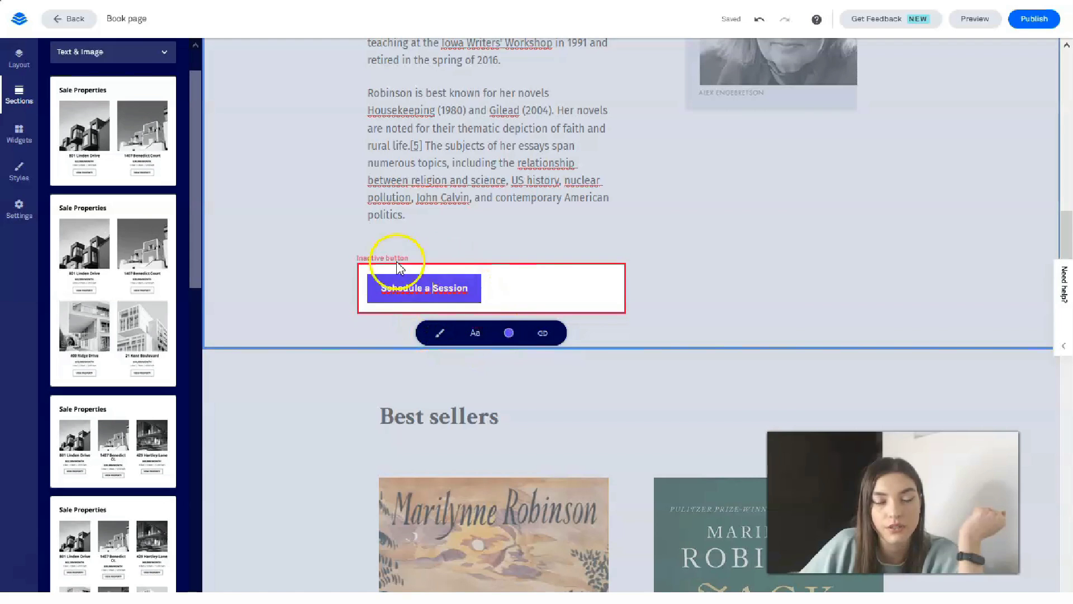
{"action": "left_click", "coordinate": [508, 332]}
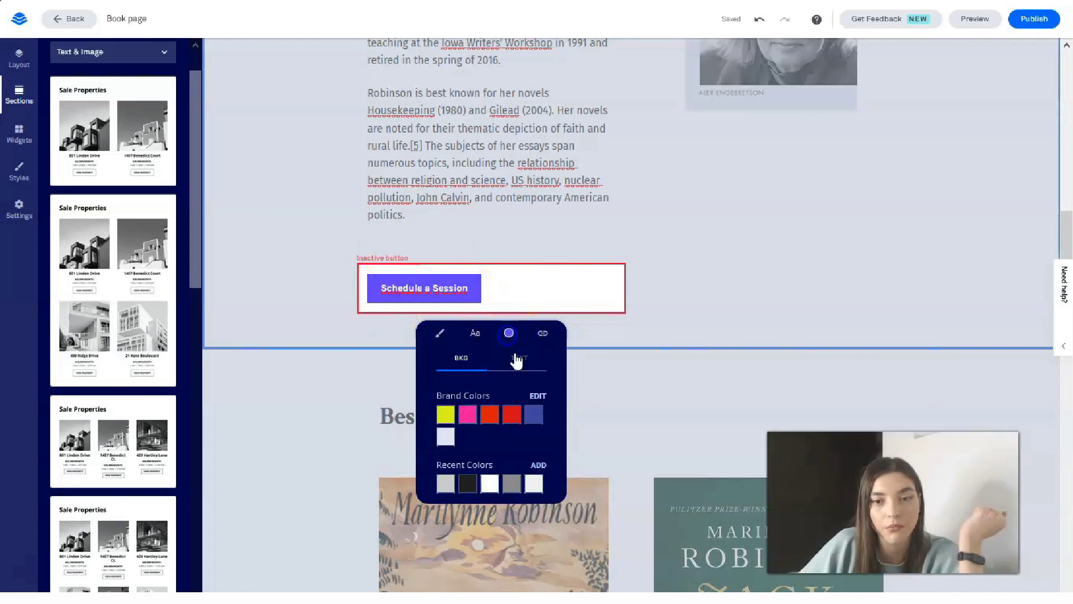
{"action": "left_click", "coordinate": [468, 483]}
{"action": "left_click", "coordinate": [624, 380]}
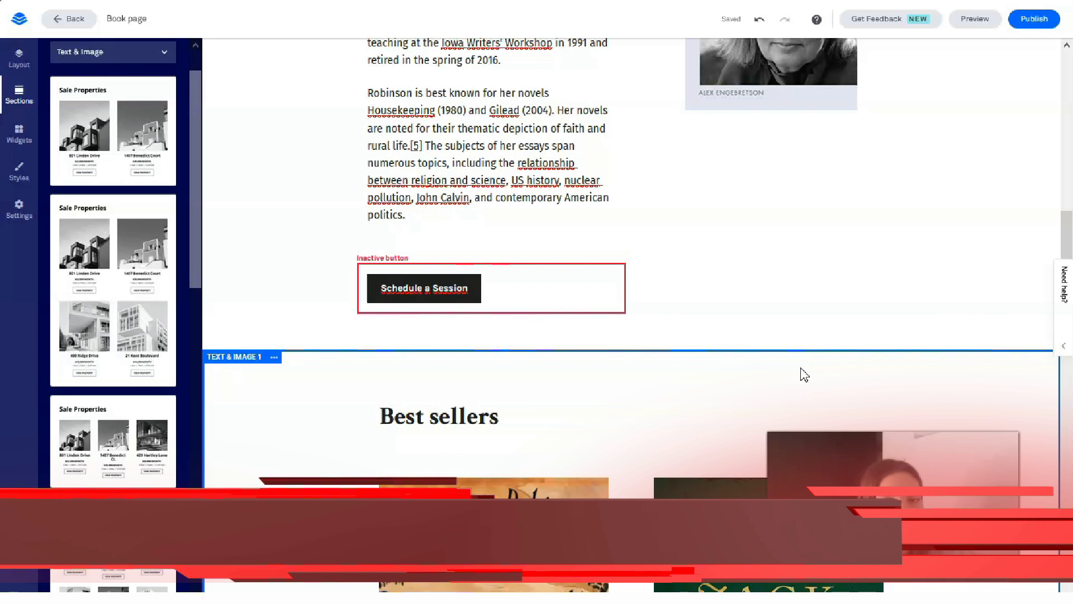
Replace the label of the button under the "Home" book cover in the Best sellers section with "BUY"
{"action": "scroll", "coordinate": [794, 380], "scroll_direction": "down", "scroll_amount": 4}
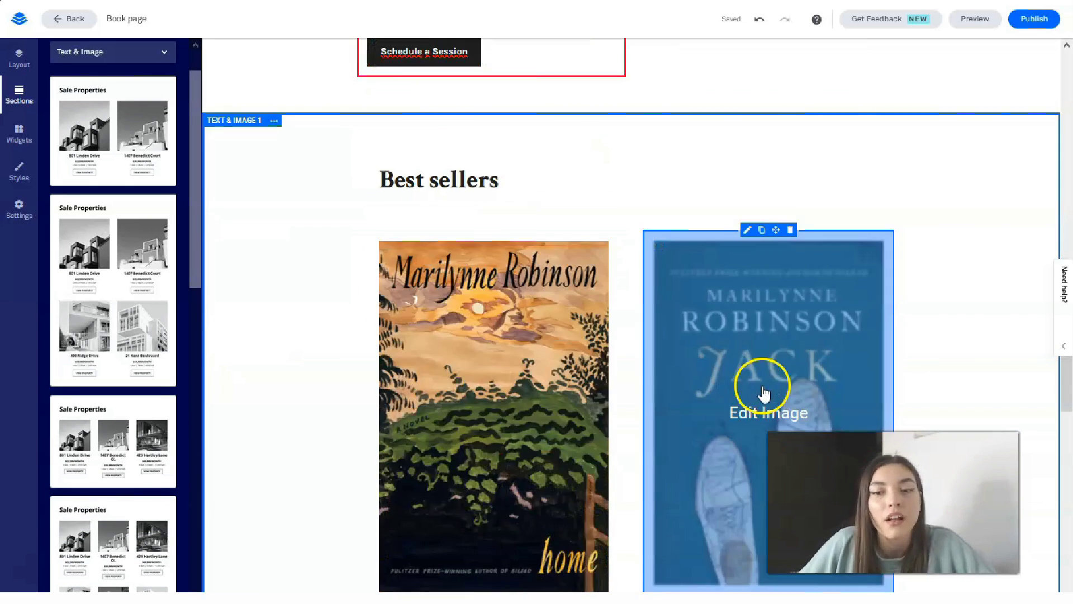
{"action": "scroll", "coordinate": [671, 386], "scroll_direction": "down", "scroll_amount": 1}
{"action": "scroll", "coordinate": [568, 391], "scroll_direction": "down", "scroll_amount": 3}
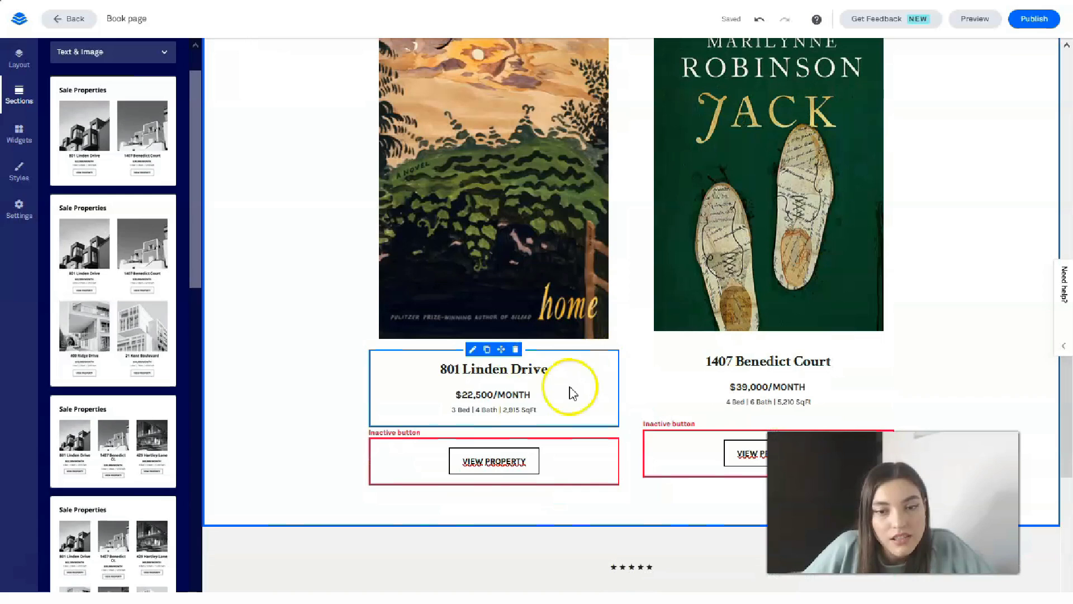
{"action": "left_click", "coordinate": [439, 369]}
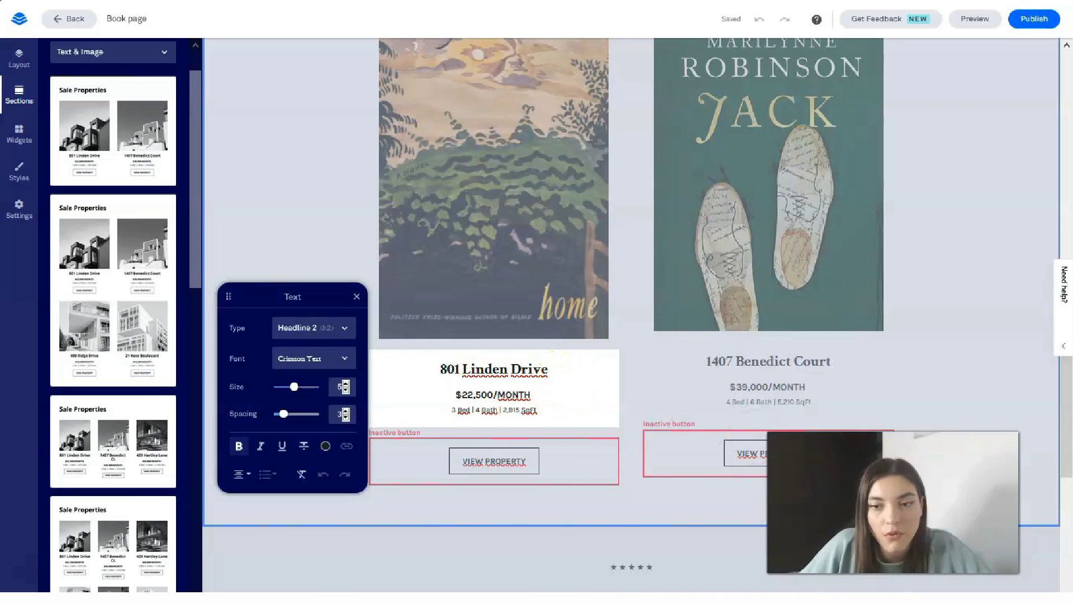
{"action": "left_click", "coordinate": [491, 484]}
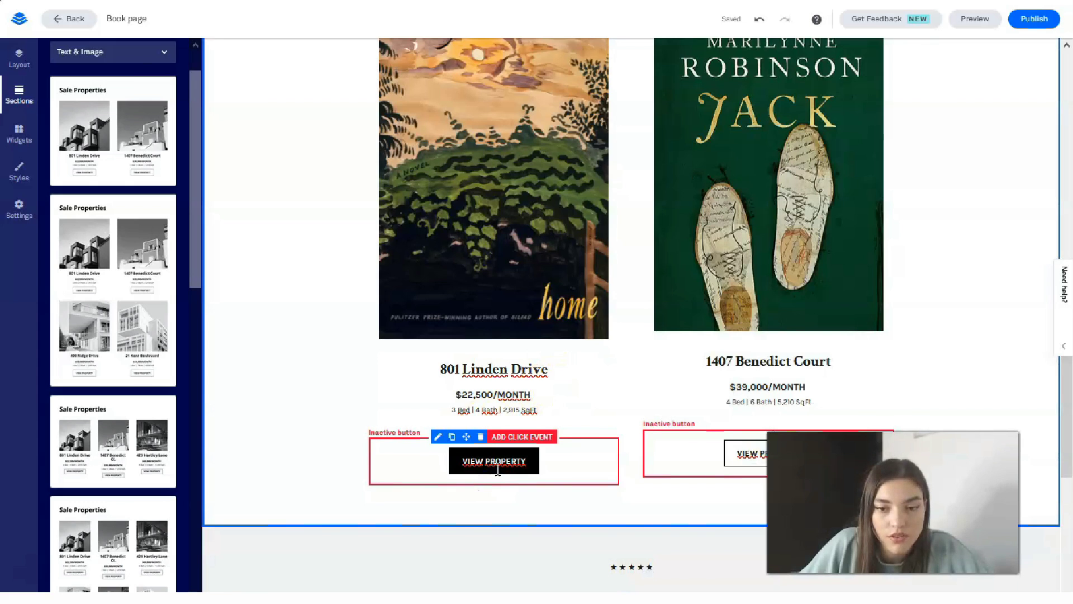
{"action": "left_click", "coordinate": [509, 497]}
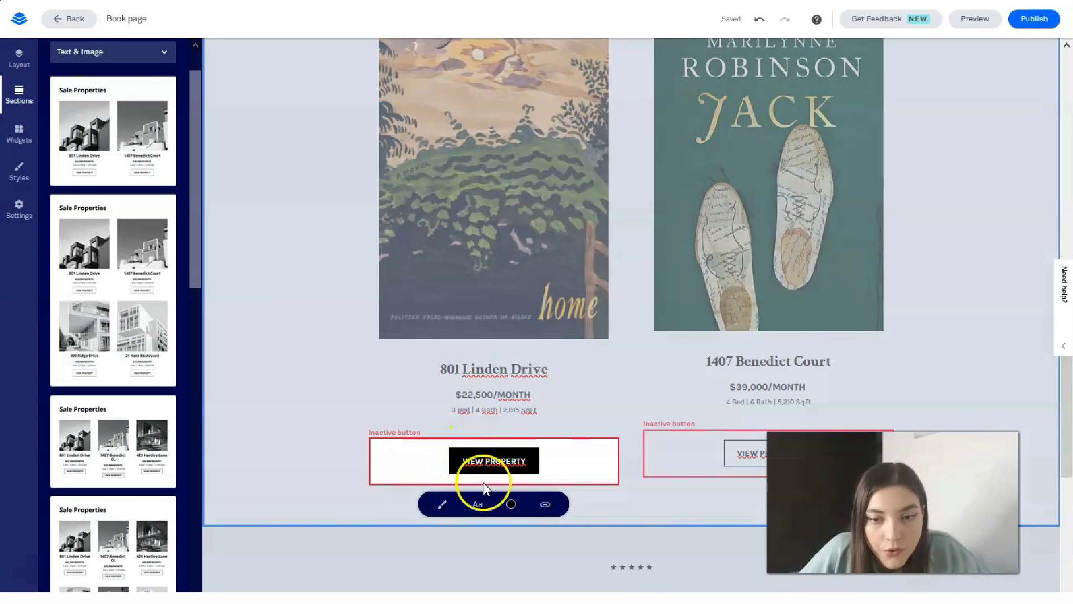
{"action": "left_click", "coordinate": [478, 506]}
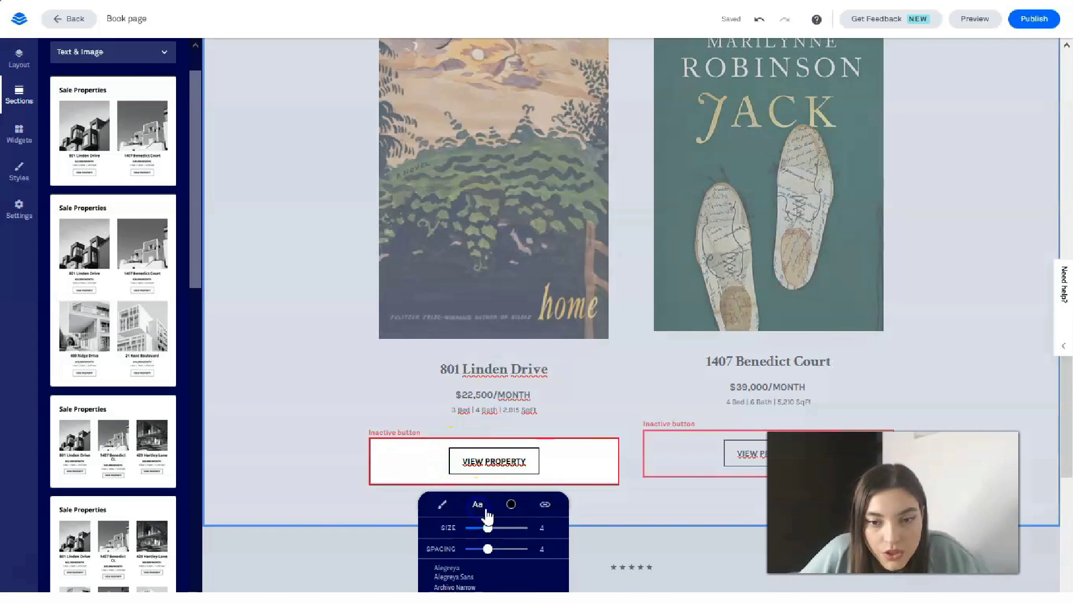
{"action": "scroll", "coordinate": [489, 525], "scroll_direction": "down", "scroll_amount": 5}
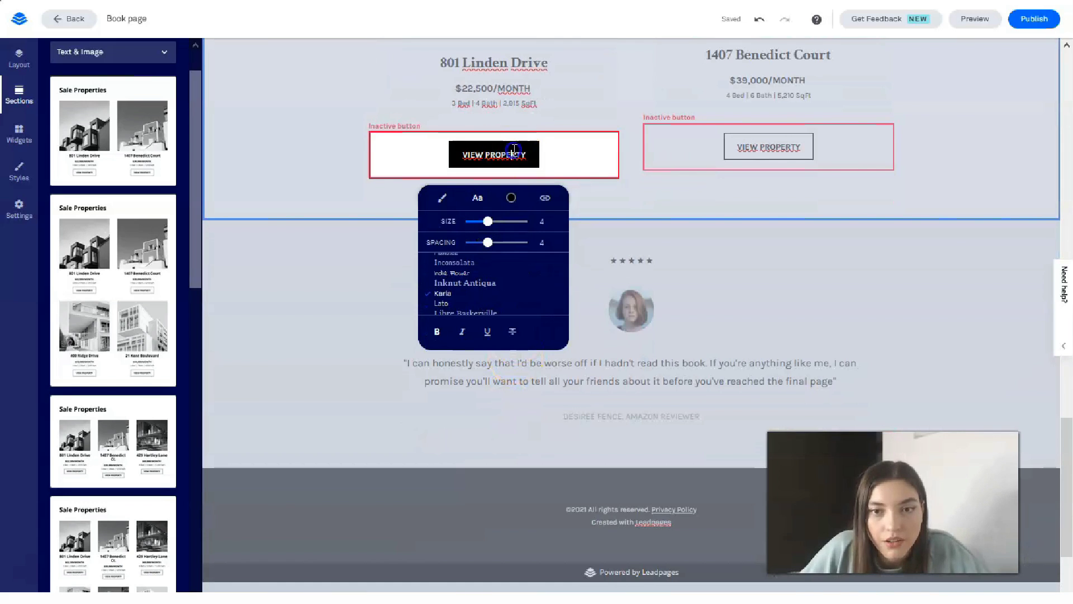
{"action": "key", "text": "BackSpace"}
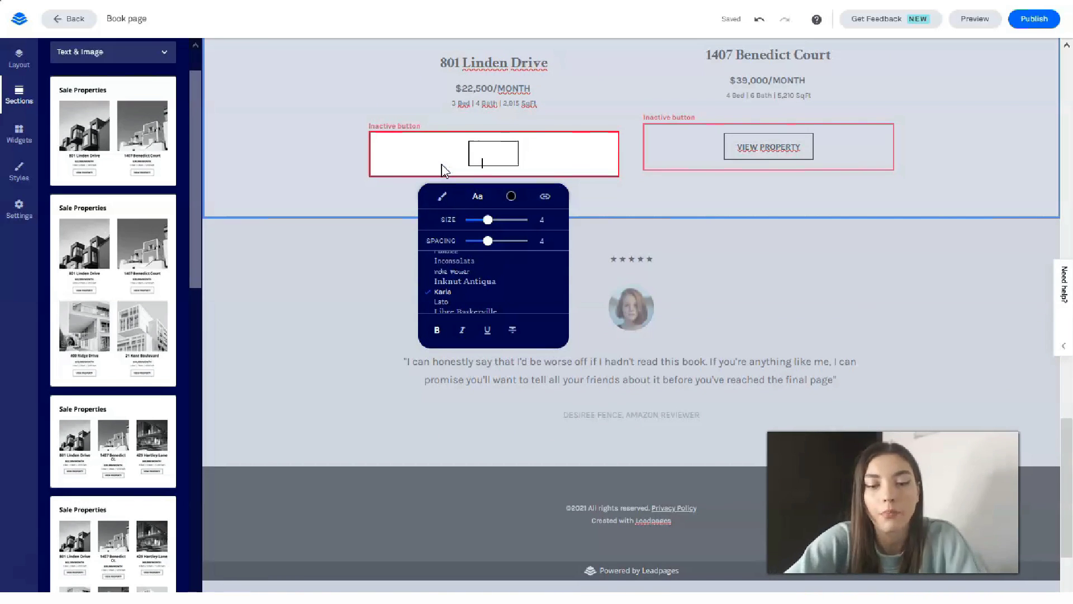
{"action": "type", "text": "ara"}
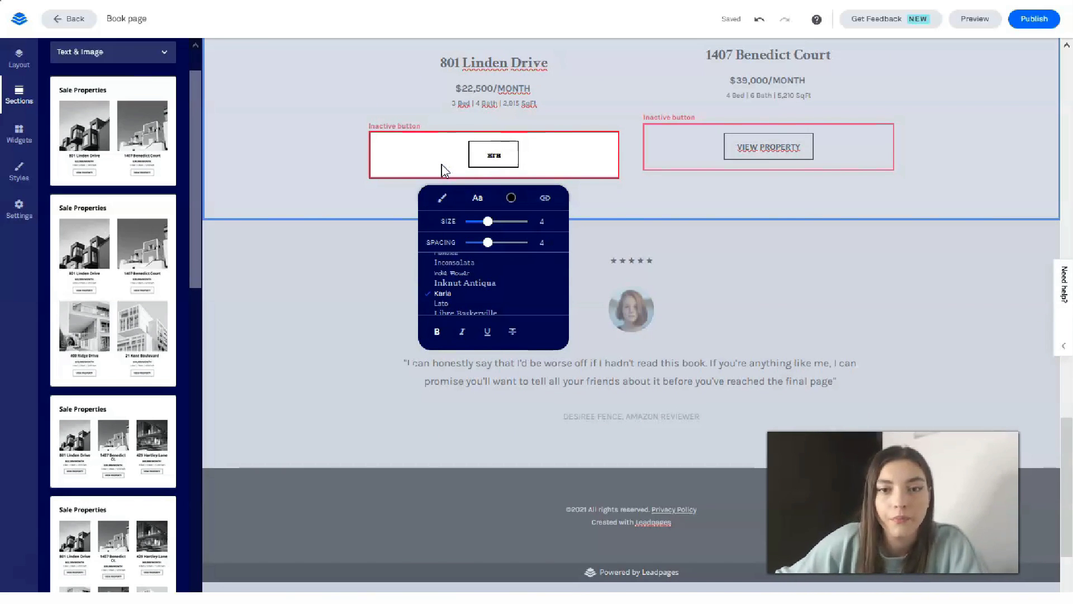
{"action": "key", "text": "BackSpace"}
{"action": "key", "text": "BackSpace"}
{"action": "key", "text": "BackSpace"}
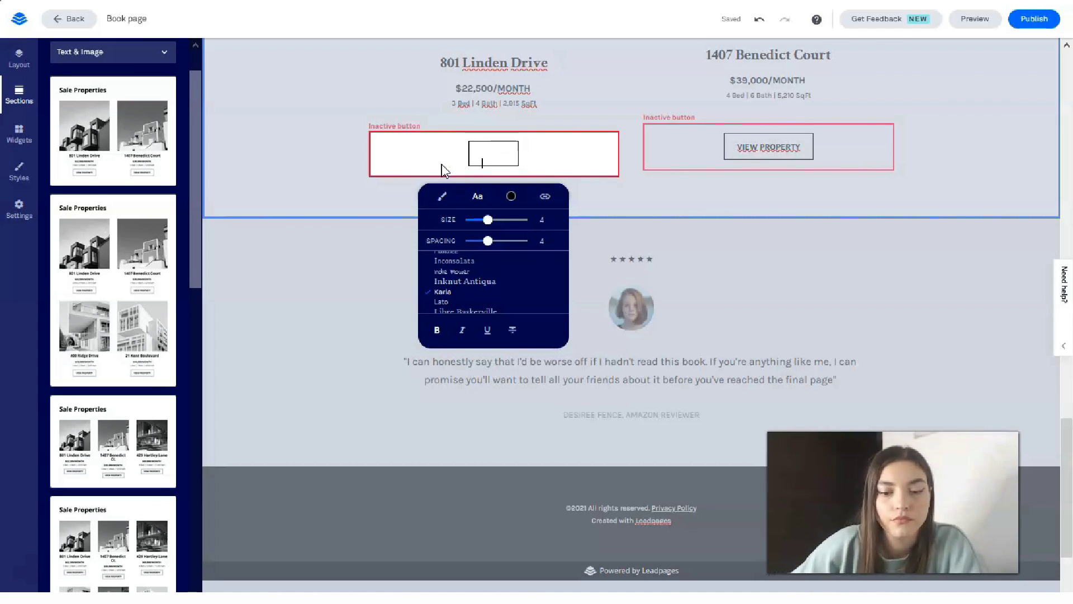
{"action": "type", "text": "bu"}
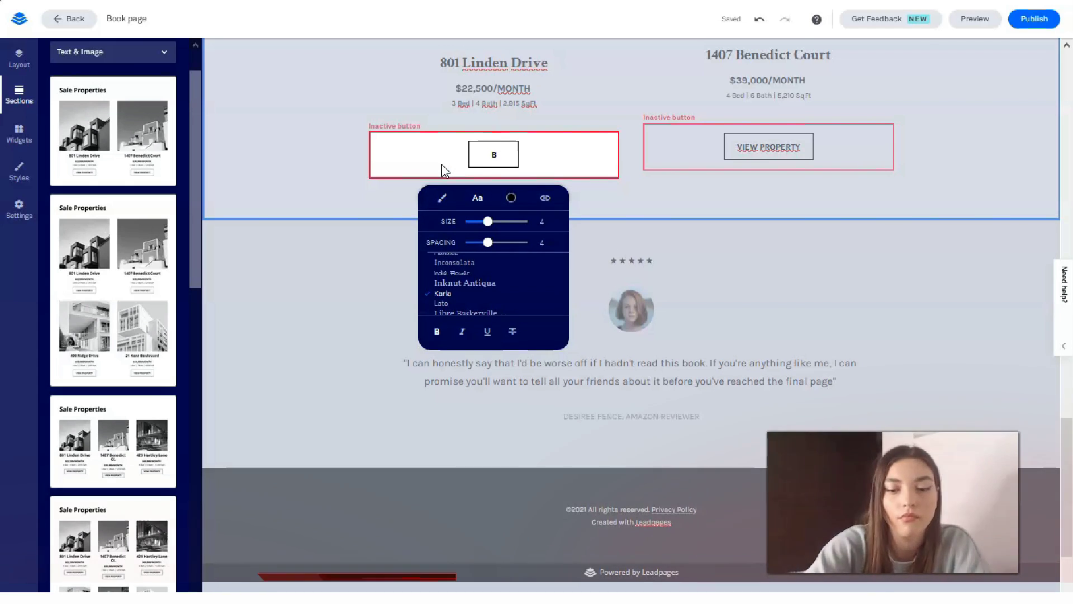
{"action": "type", "text": "y"}
{"action": "left_click", "coordinate": [498, 258]}
Replace the label of the button under the green "Jack" book cover with "BUY"
{"action": "left_click", "coordinate": [722, 144]}
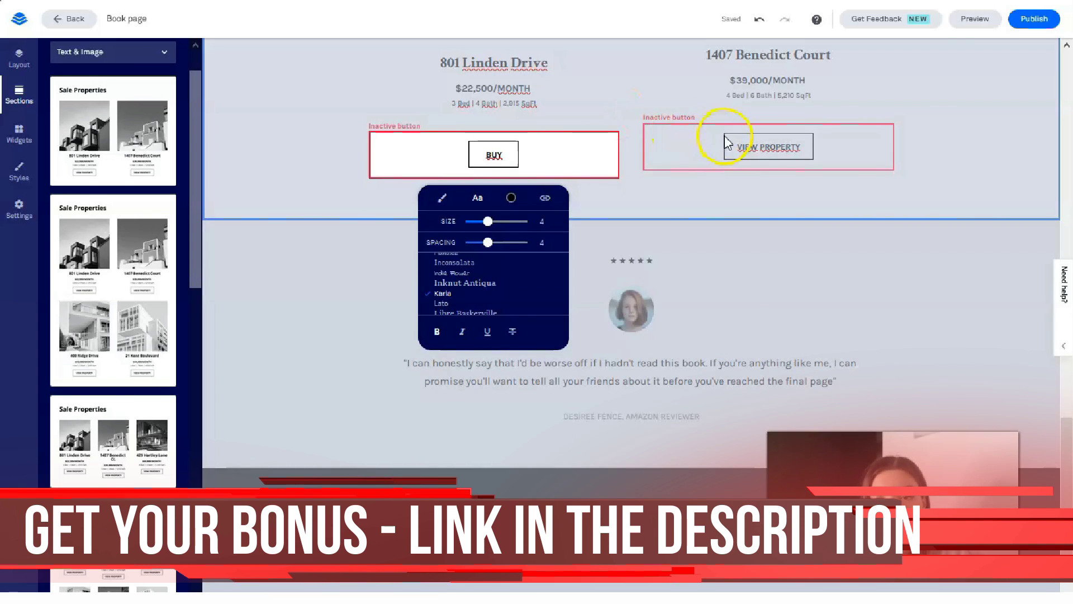
{"action": "left_click", "coordinate": [803, 148]}
{"action": "left_click_drag", "start_coordinate": [804, 148], "coordinate": [773, 147]}
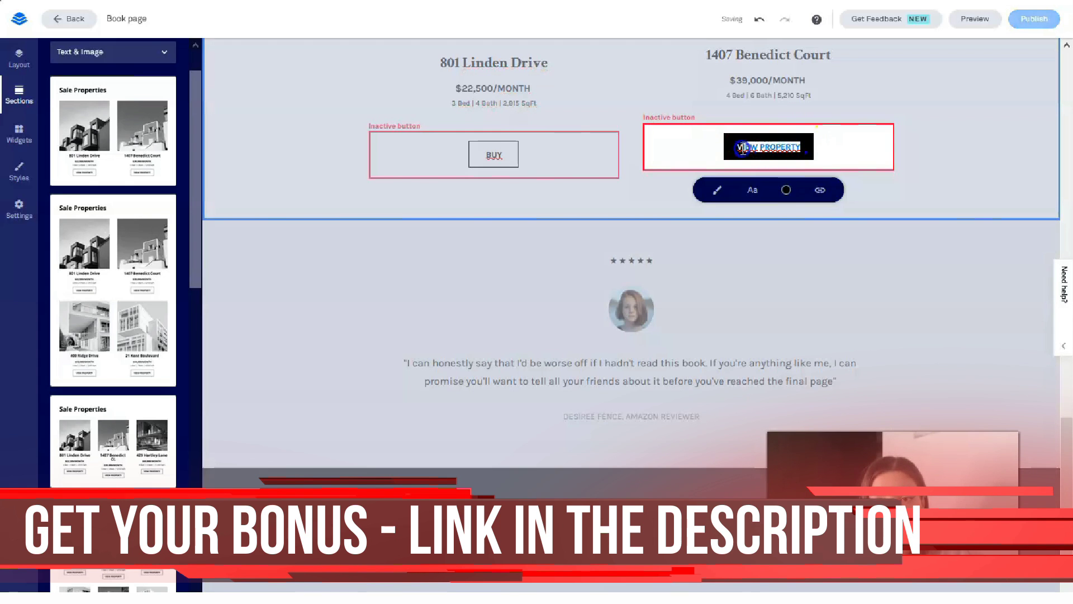
{"action": "type", "text": "BUY"}
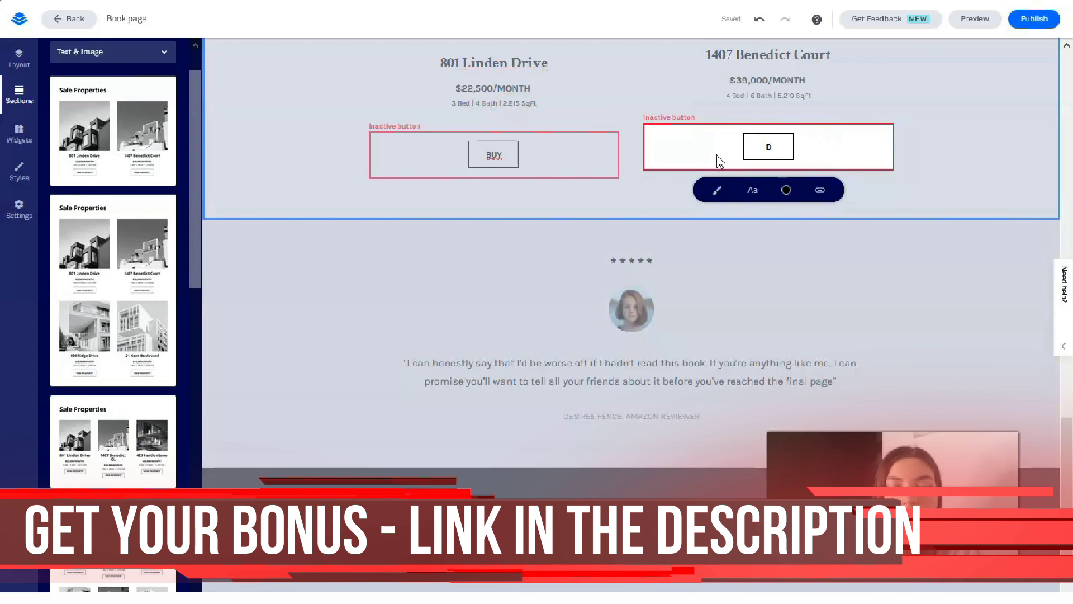
{"action": "left_click", "coordinate": [947, 212]}
Replace the "801 Linden Drive" heading under the first best-seller cover with "Home"
{"action": "scroll", "coordinate": [563, 292], "scroll_direction": "up", "scroll_amount": 4}
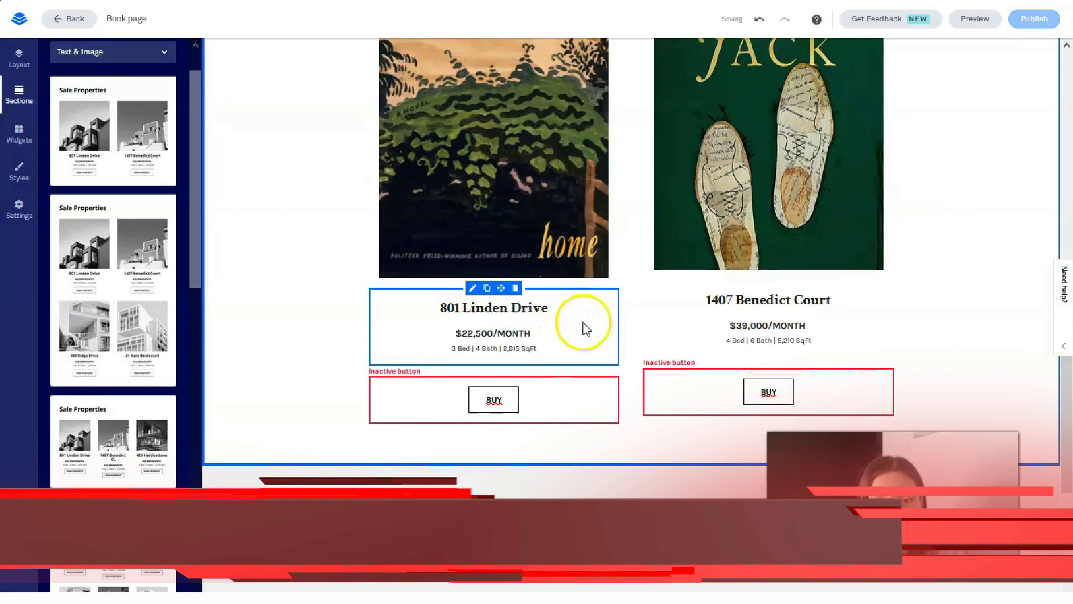
{"action": "scroll", "coordinate": [586, 329], "scroll_direction": "up", "scroll_amount": 4}
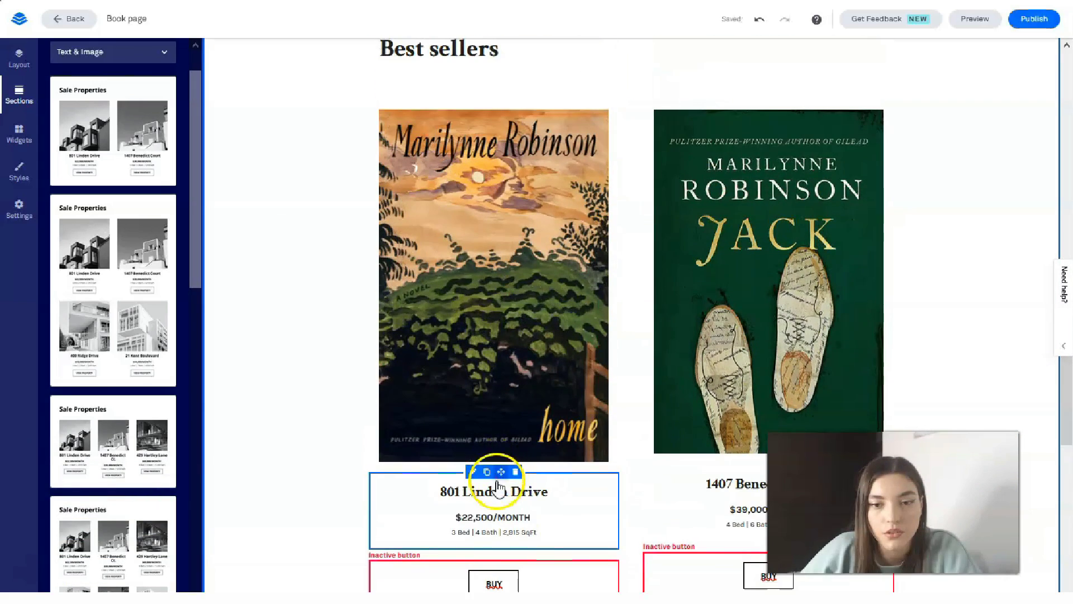
{"action": "left_click", "coordinate": [499, 488]}
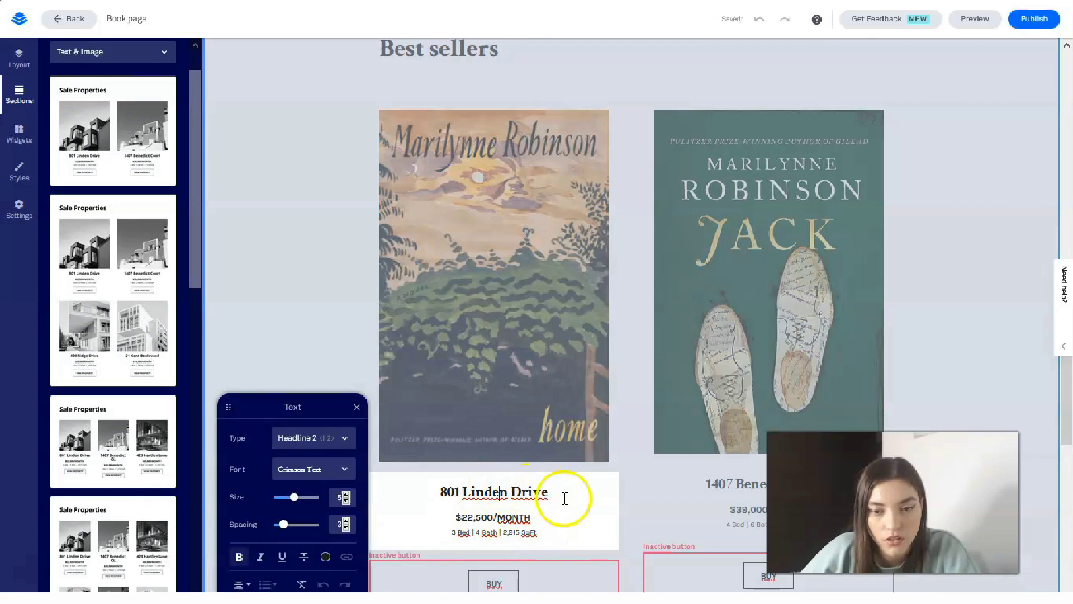
{"action": "left_click_drag", "start_coordinate": [546, 492], "coordinate": [407, 496]}
{"action": "key", "text": "BackSpace"}
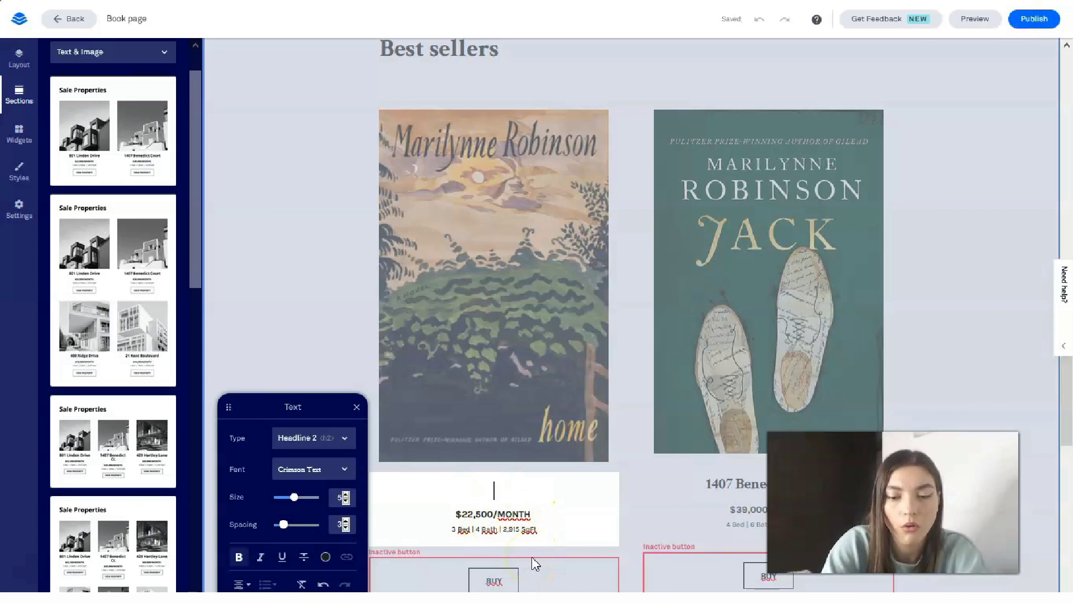
{"action": "type", "text": "Home"}
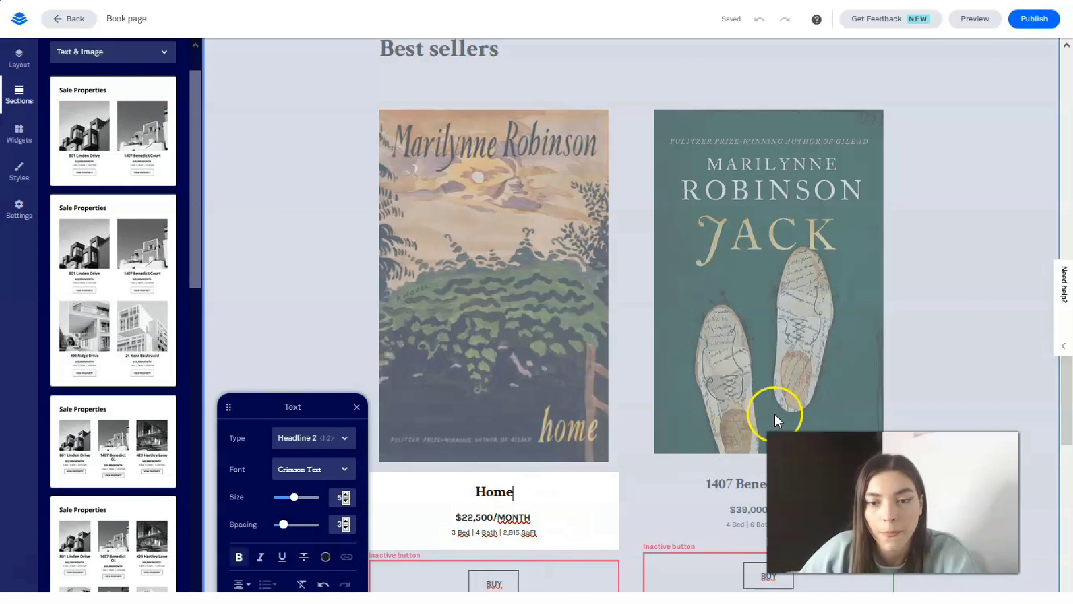
{"action": "left_click", "coordinate": [1013, 271]}
Replace the "1407 Benedict Court" heading under the second best-seller cover with "Robinson Jack"
{"action": "scroll", "coordinate": [874, 342], "scroll_direction": "down", "scroll_amount": 3}
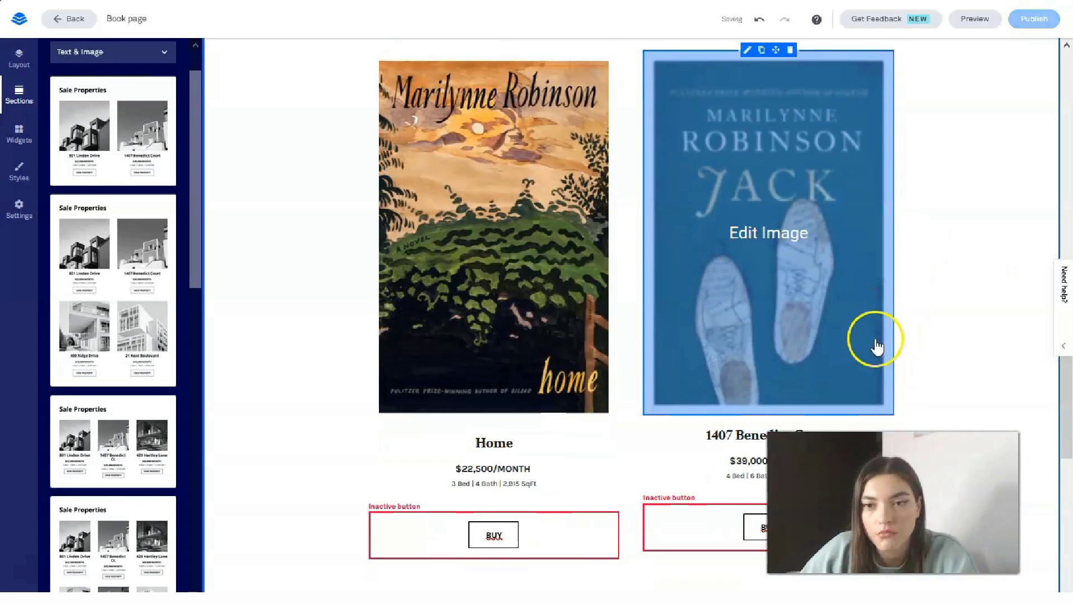
{"action": "left_click", "coordinate": [811, 359]}
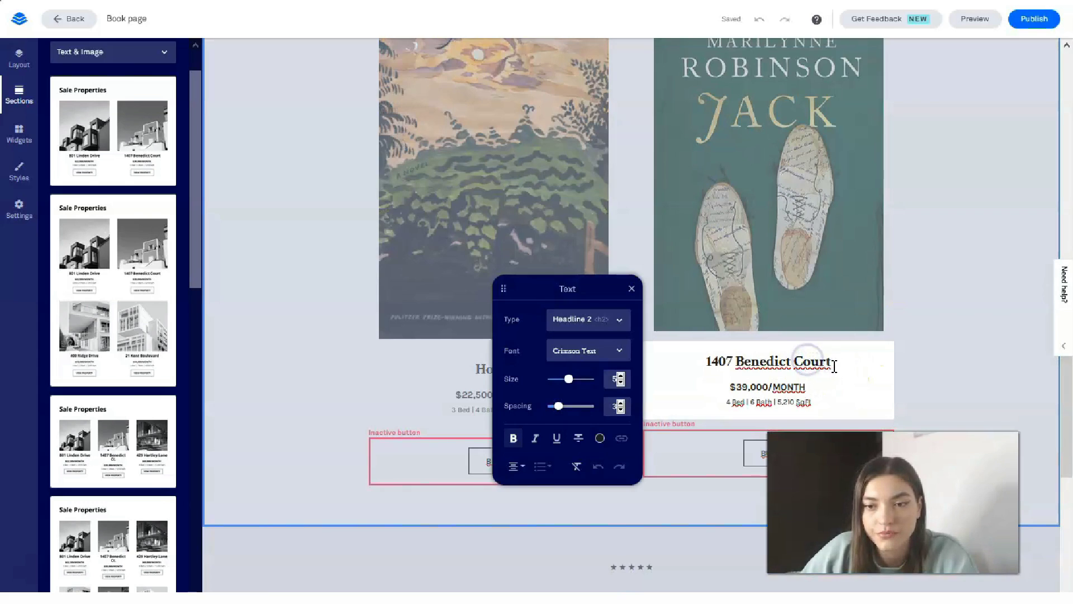
{"action": "triple_click", "coordinate": [836, 364]}
{"action": "key", "text": "BackSpace"}
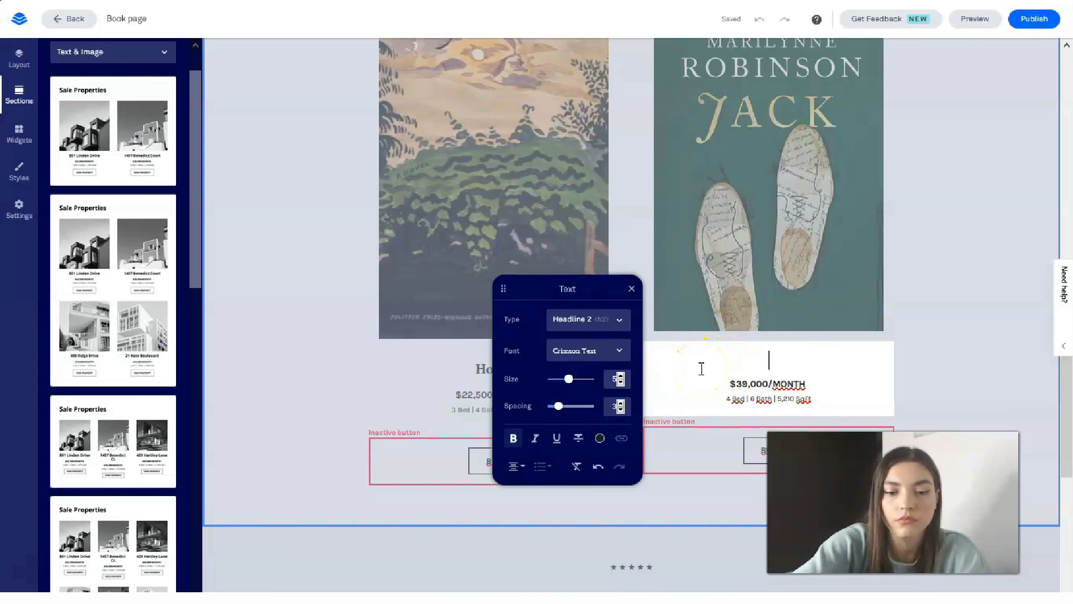
{"action": "type", "text": "Robinson Ja"}
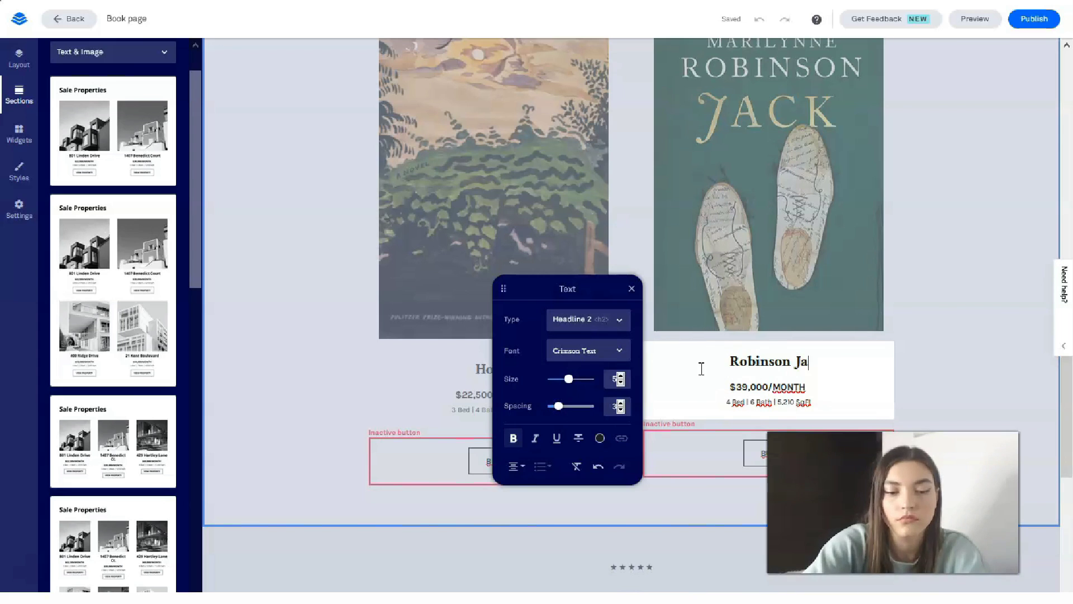
{"action": "left_click", "coordinate": [938, 213]}
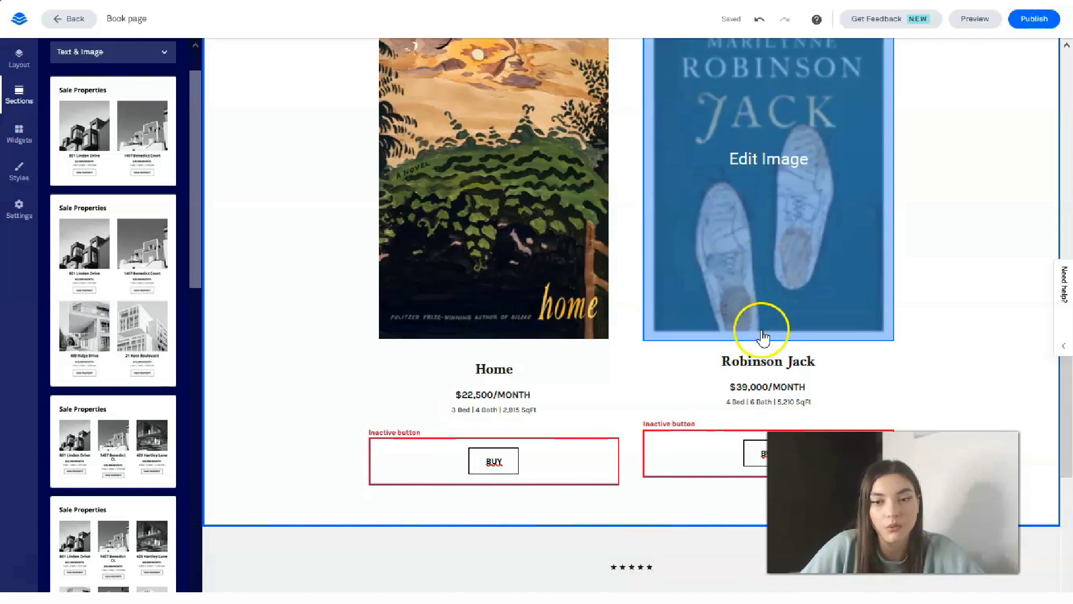
Review the edited page from the Best sellers section to the hero checkout form and the author's About section
{"action": "scroll", "coordinate": [736, 323], "scroll_direction": "down", "scroll_amount": 7}
{"action": "scroll", "coordinate": [741, 299], "scroll_direction": "up", "scroll_amount": 15}
{"action": "scroll", "coordinate": [741, 297], "scroll_direction": "up", "scroll_amount": 3}
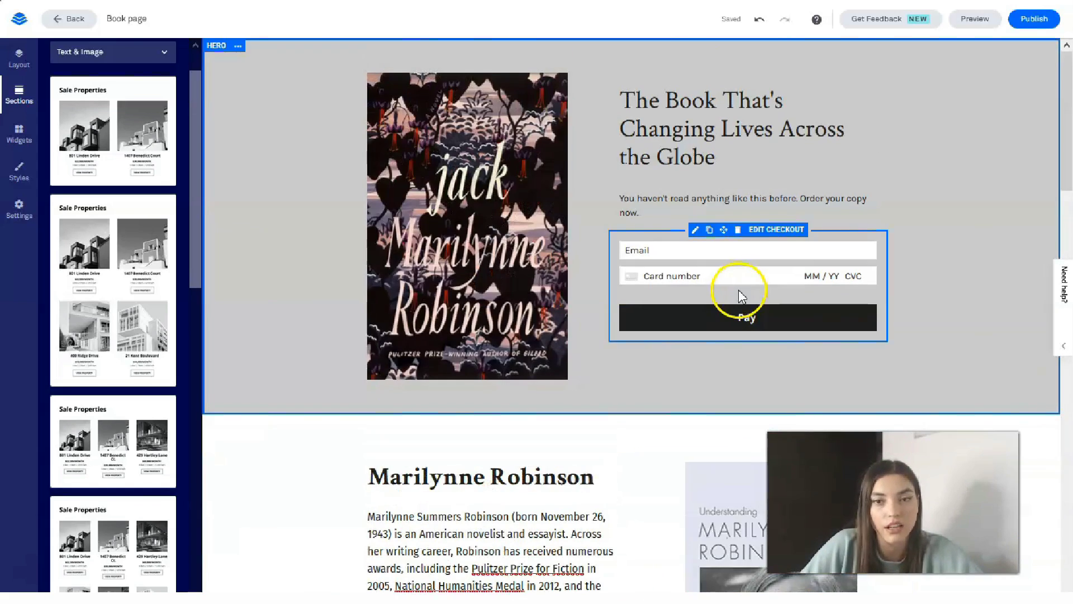
{"action": "scroll", "coordinate": [875, 324], "scroll_direction": "down", "scroll_amount": 13}
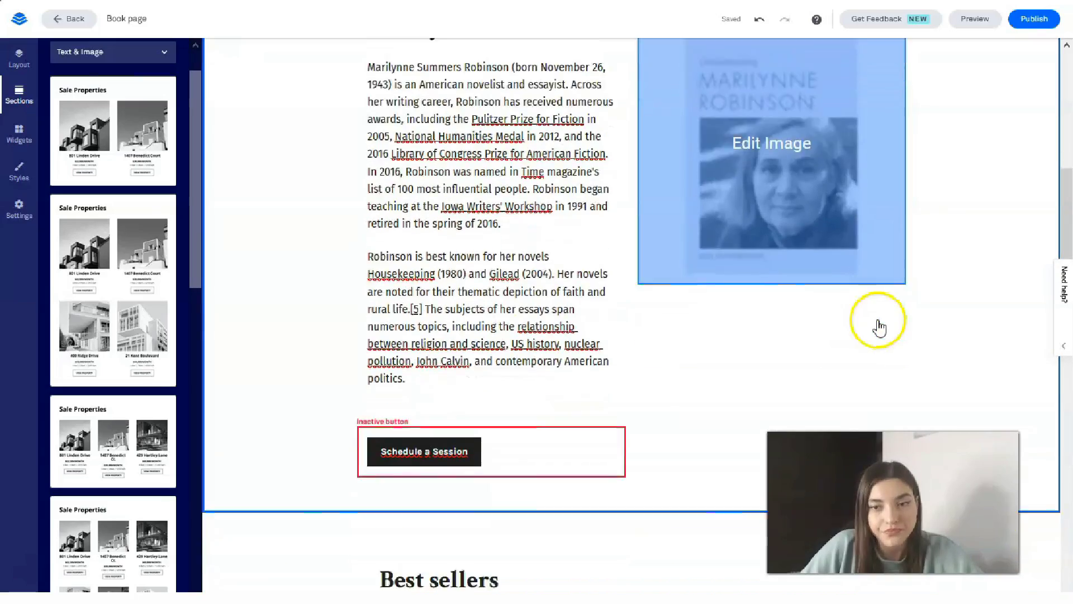
{"action": "scroll", "coordinate": [879, 327], "scroll_direction": "down", "scroll_amount": 8}
{"action": "scroll", "coordinate": [879, 328], "scroll_direction": "up", "scroll_amount": 12}
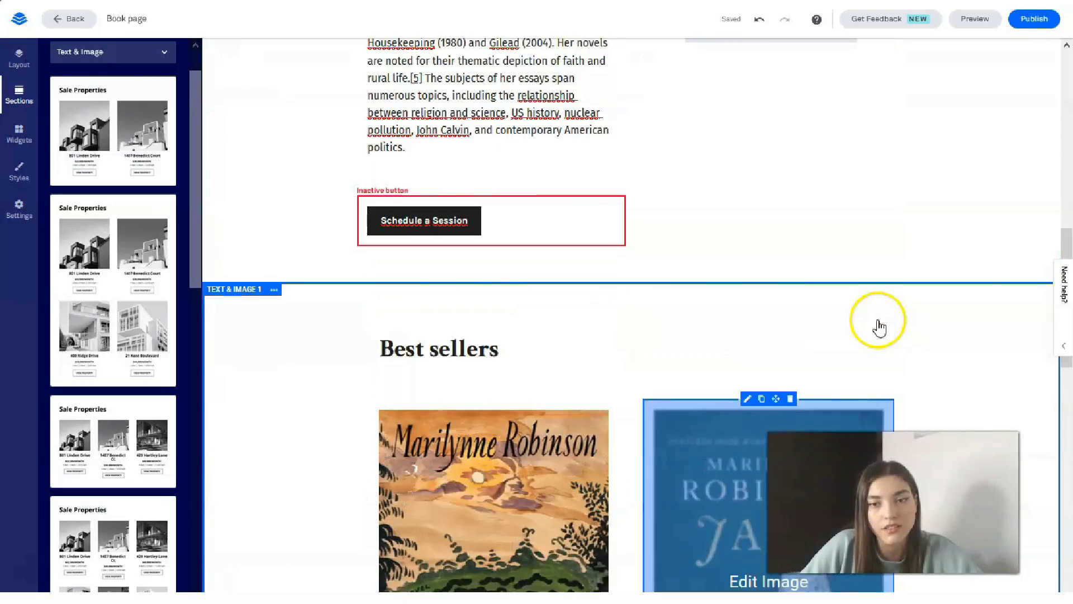
{"action": "scroll", "coordinate": [879, 326], "scroll_direction": "down", "scroll_amount": 1}
{"action": "scroll", "coordinate": [878, 325], "scroll_direction": "up", "scroll_amount": 4}
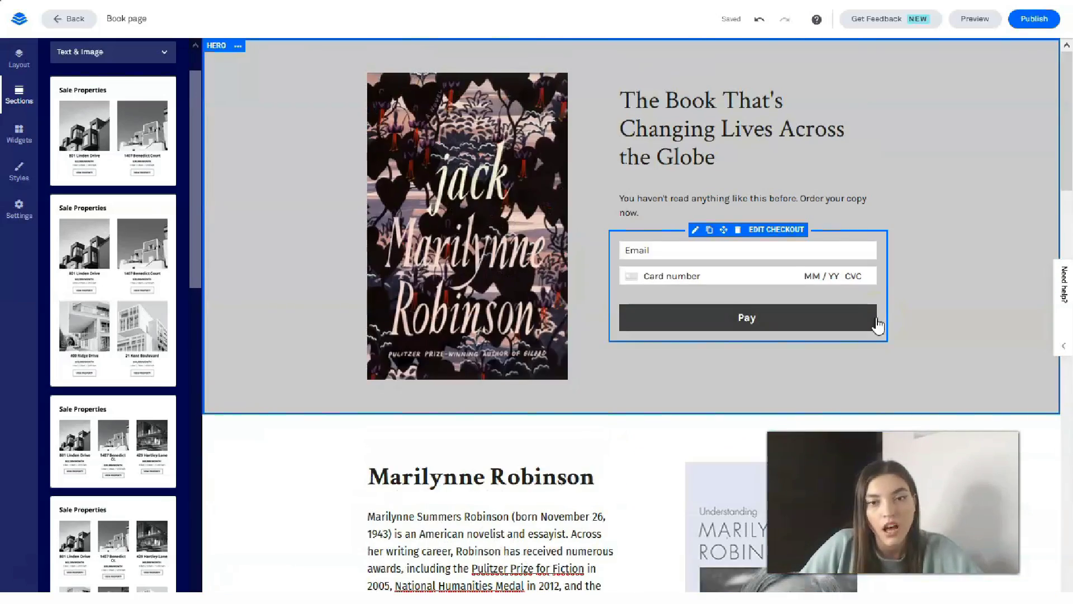
{"action": "scroll", "coordinate": [877, 323], "scroll_direction": "down", "scroll_amount": 6}
{"action": "scroll", "coordinate": [877, 319], "scroll_direction": "up", "scroll_amount": 4}
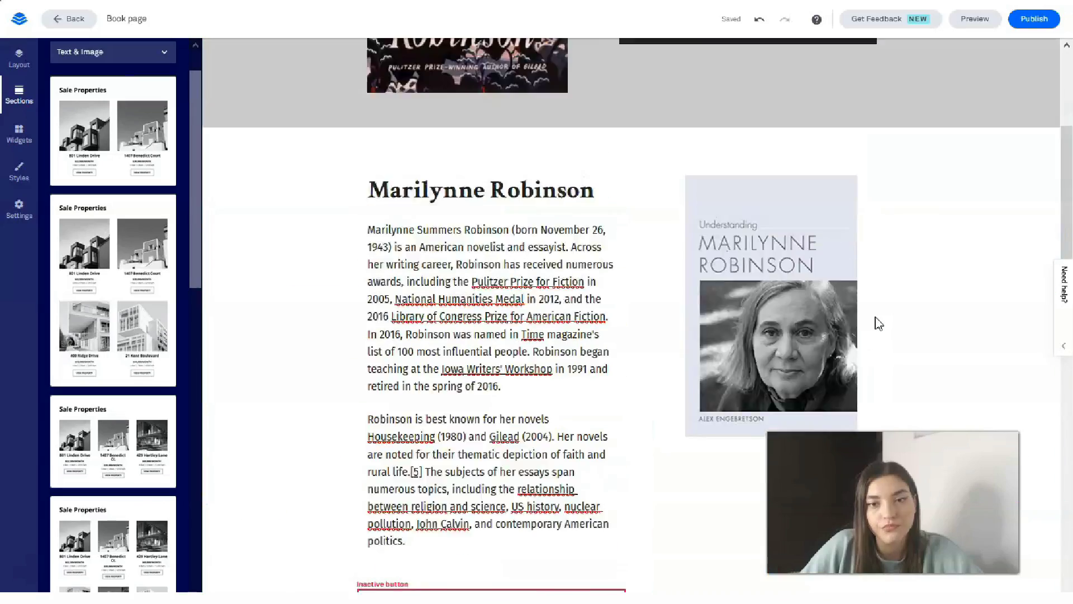
Look through the whole edited page, from the hero down to the testimonials and footer and back to Best sellers
{"action": "left_click", "coordinate": [484, 486]}
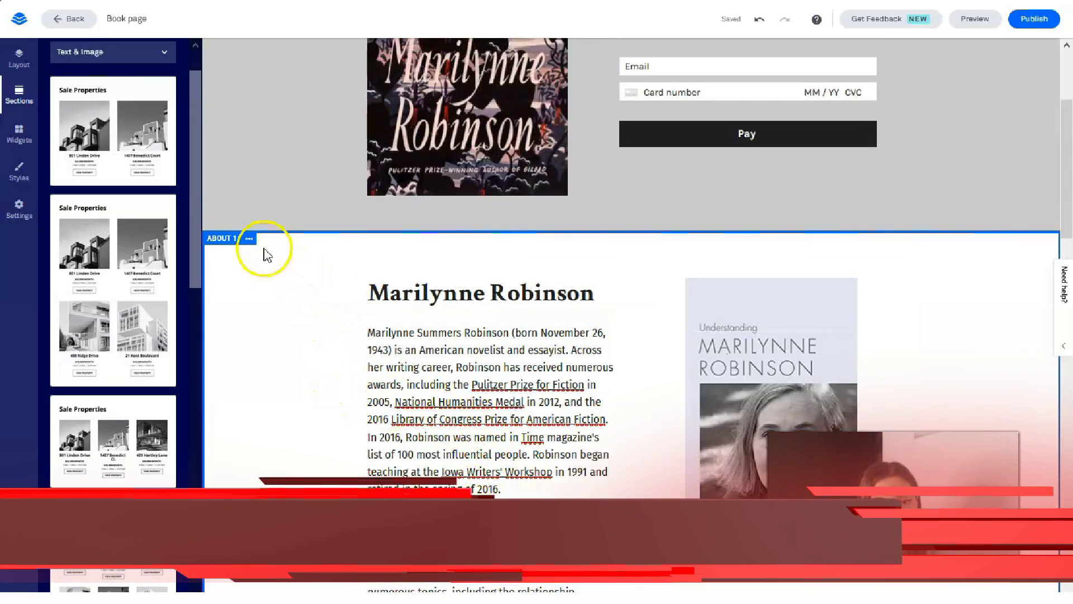
{"action": "scroll", "coordinate": [271, 263], "scroll_direction": "down", "scroll_amount": 6}
{"action": "scroll", "coordinate": [274, 276], "scroll_direction": "down", "scroll_amount": 7}
{"action": "scroll", "coordinate": [279, 276], "scroll_direction": "up", "scroll_amount": 15}
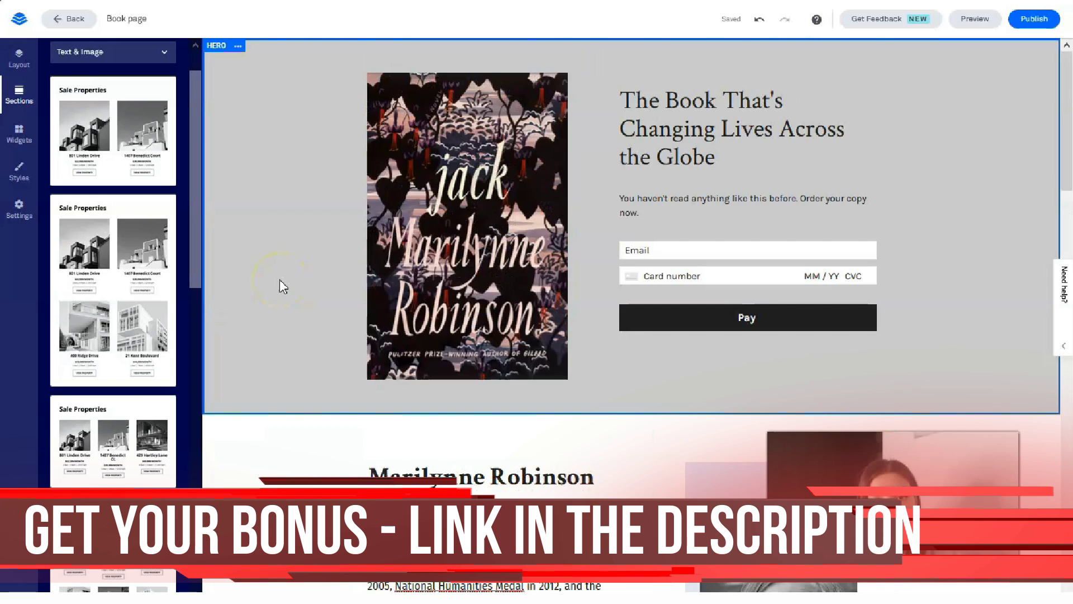
{"action": "scroll", "coordinate": [283, 287], "scroll_direction": "down", "scroll_amount": 18}
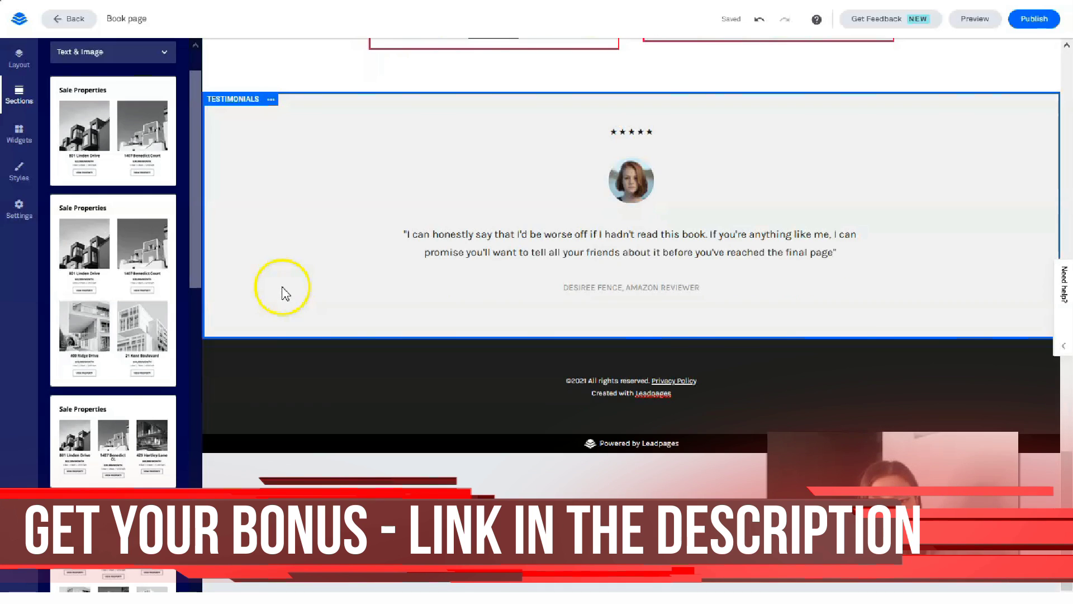
{"action": "scroll", "coordinate": [295, 283], "scroll_direction": "up", "scroll_amount": 2}
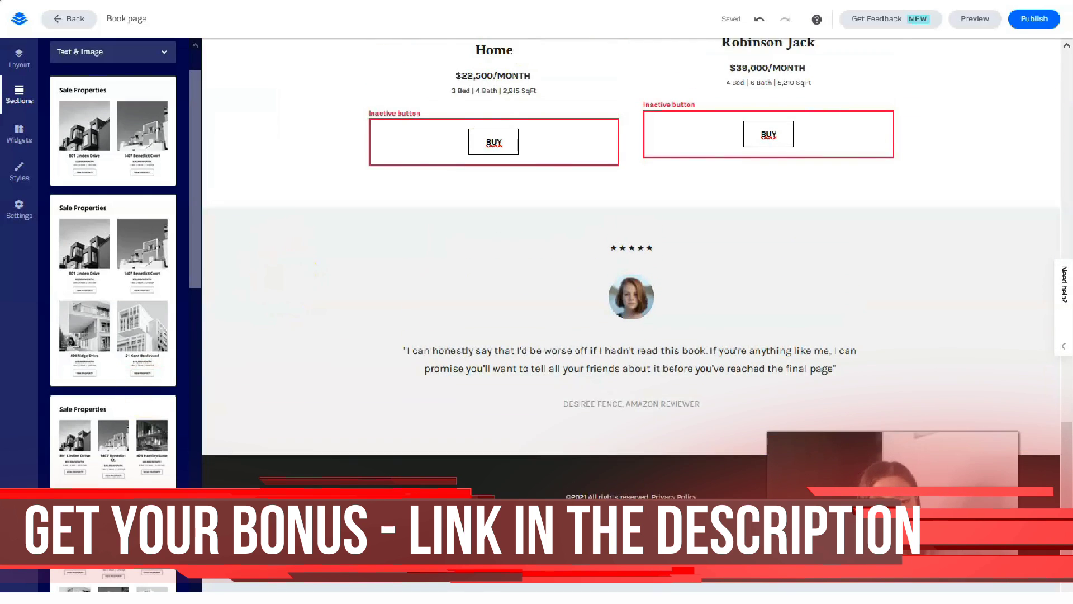
{"action": "scroll", "coordinate": [367, 438], "scroll_direction": "up", "scroll_amount": 12}
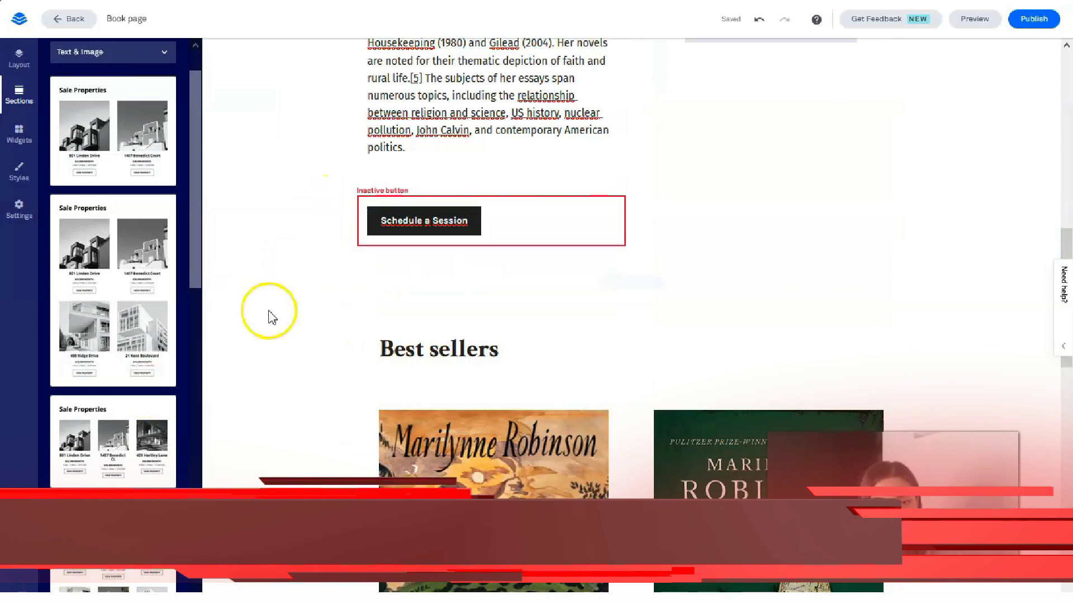
Open the Section Style settings of the Hero section from the page layout
{"action": "left_click", "coordinate": [20, 59]}
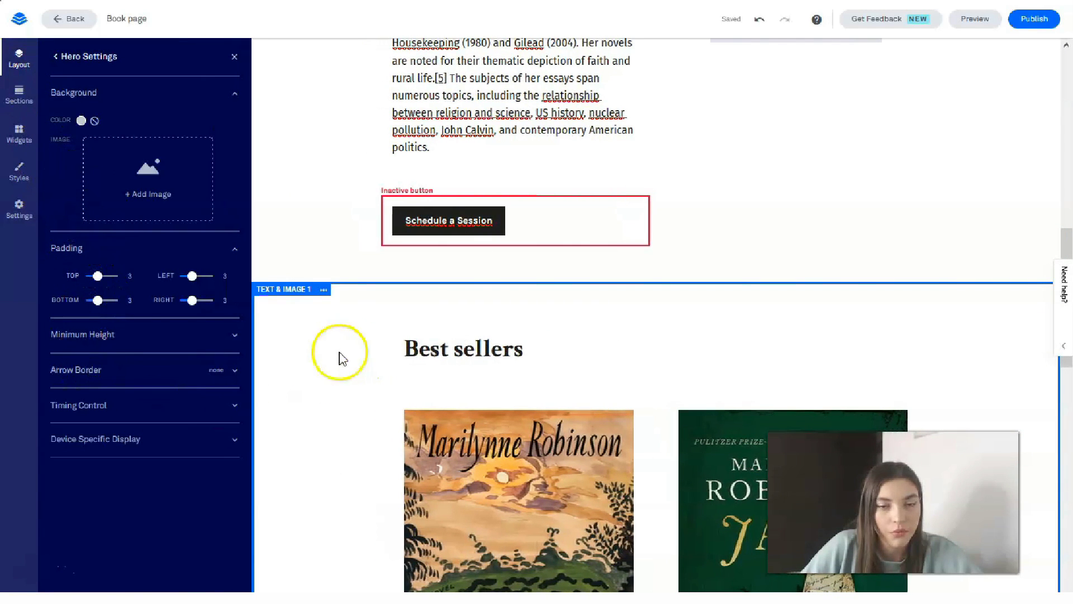
{"action": "left_click", "coordinate": [323, 289]}
{"action": "left_click", "coordinate": [307, 375]}
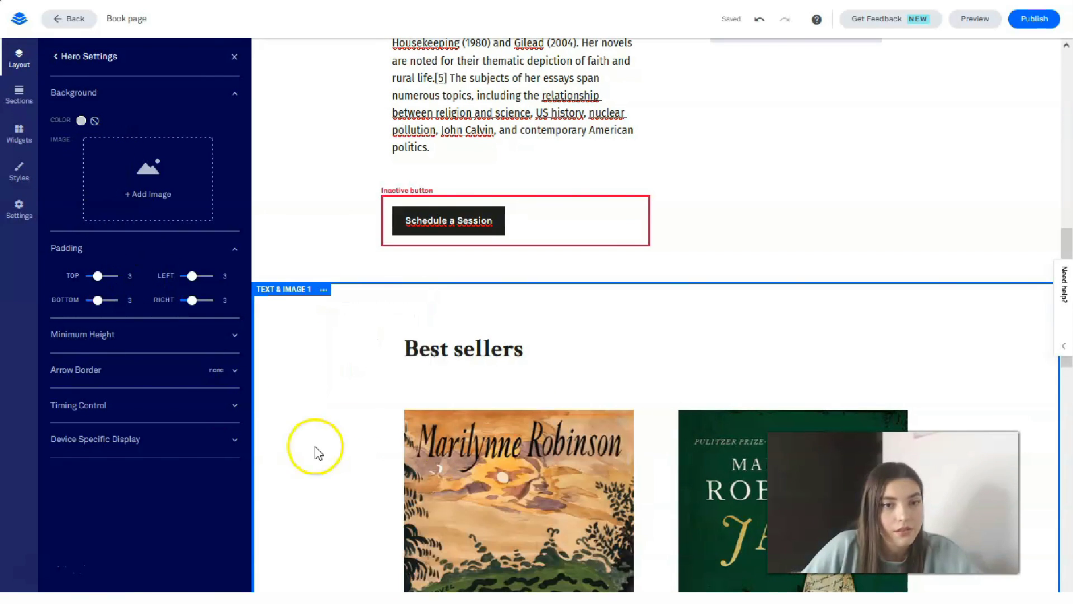
{"action": "left_click", "coordinate": [62, 55]}
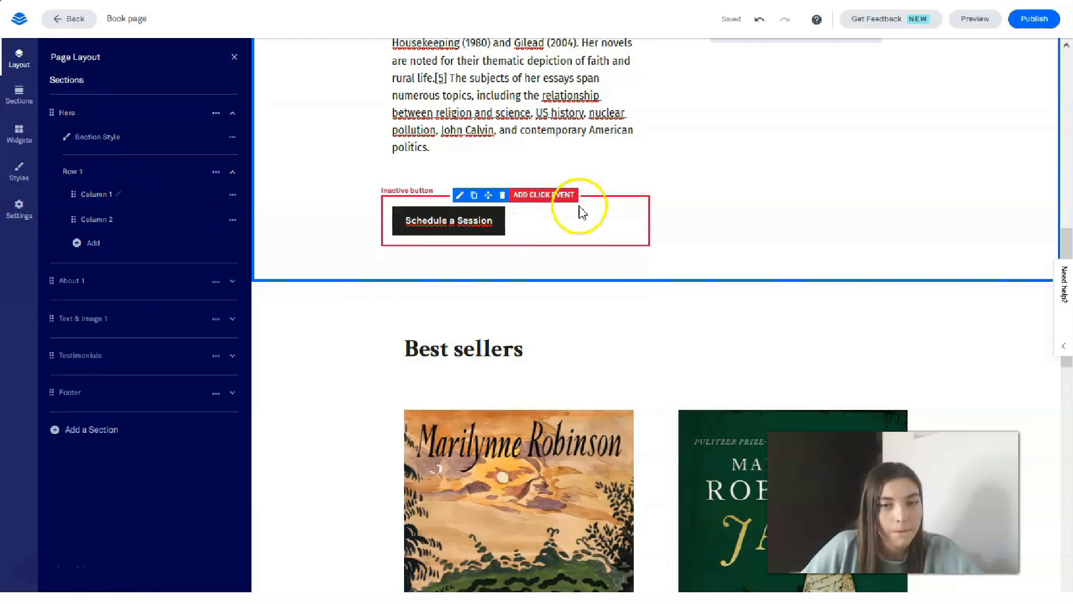
{"action": "scroll", "coordinate": [842, 236], "scroll_direction": "up", "scroll_amount": 5}
{"action": "scroll", "coordinate": [841, 235], "scroll_direction": "up", "scroll_amount": 5}
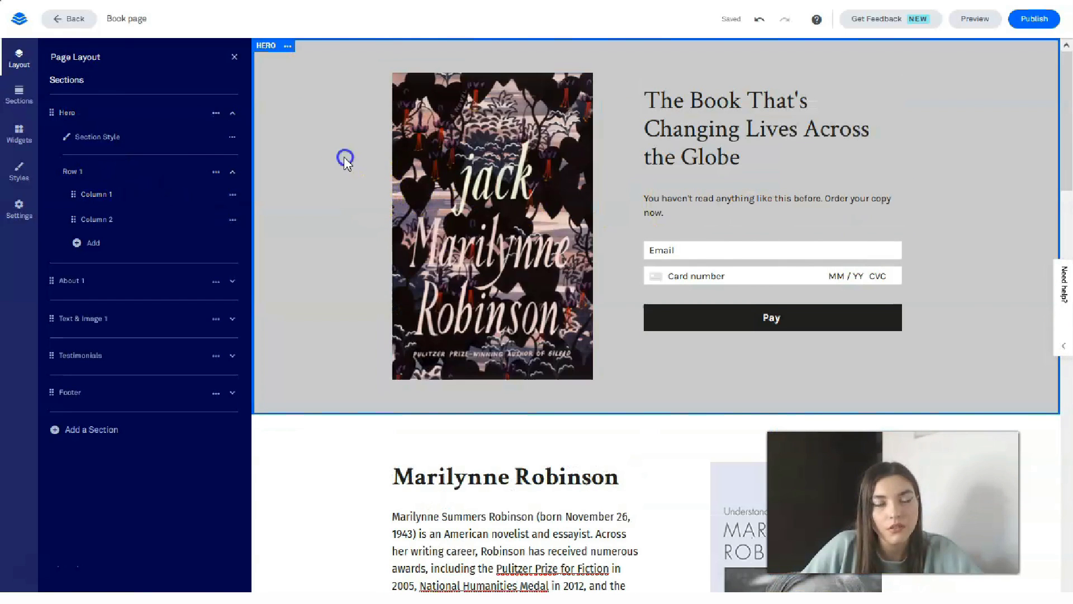
{"action": "left_click", "coordinate": [110, 122]}
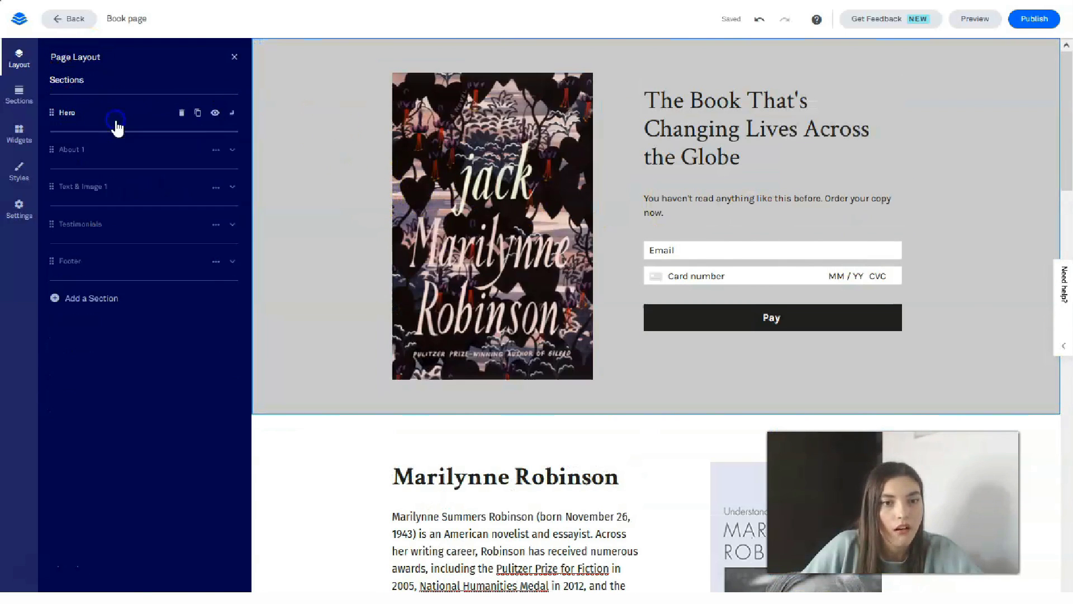
{"action": "left_click", "coordinate": [106, 104]}
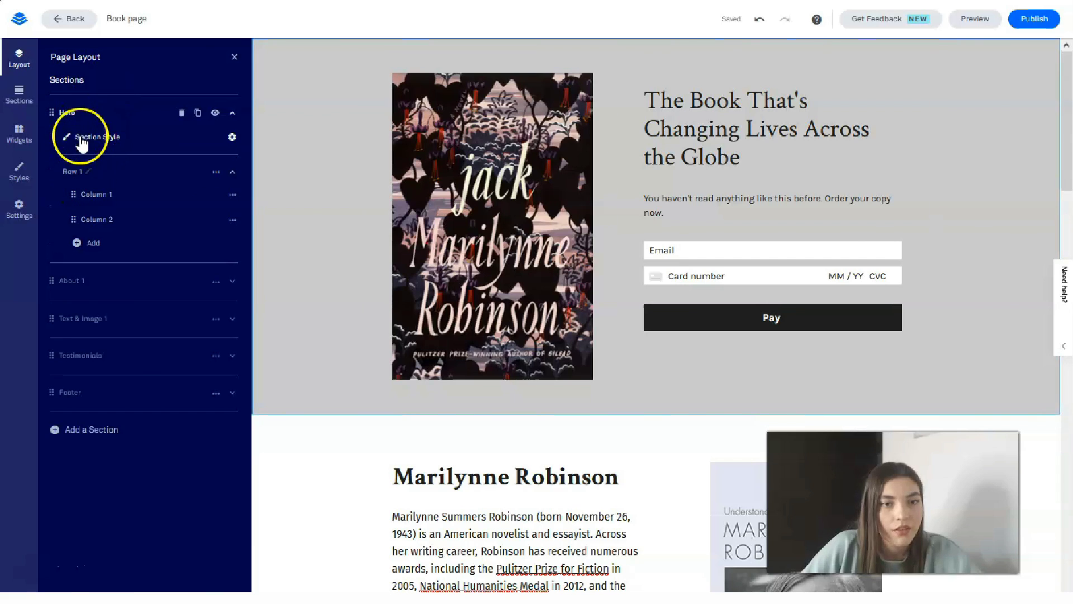
{"action": "left_click", "coordinate": [101, 137]}
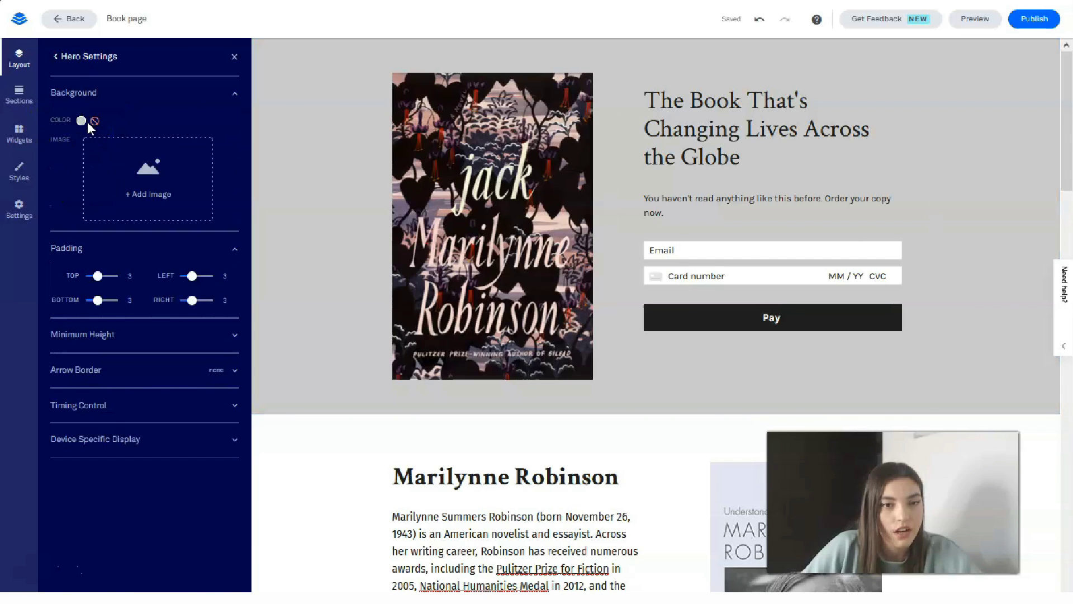
Clear the hero section's background color and try the very light grey recent color instead
{"action": "left_click", "coordinate": [93, 122]}
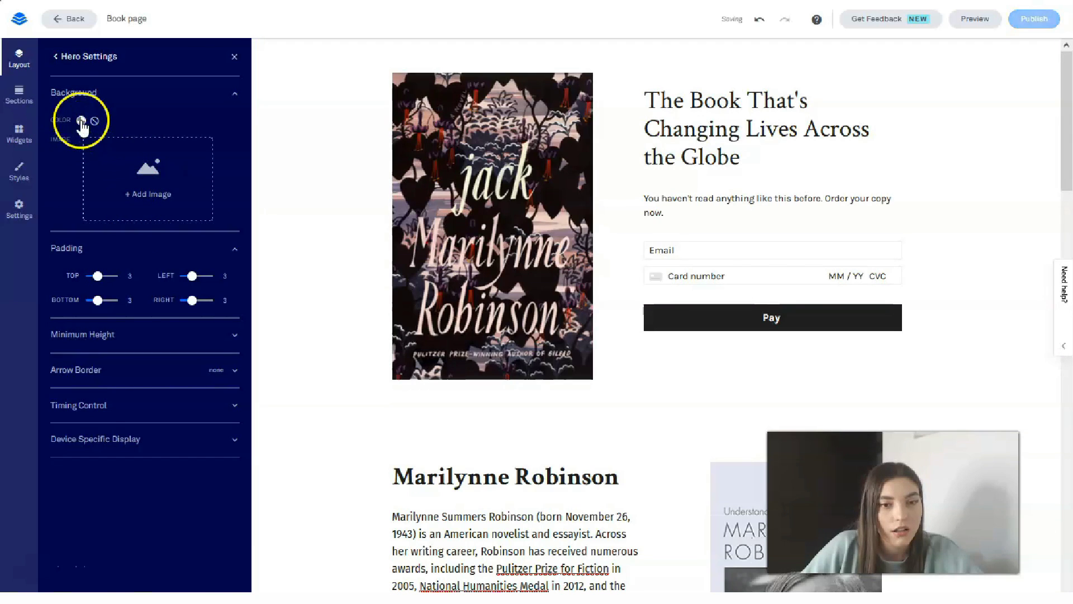
{"action": "left_click", "coordinate": [82, 121]}
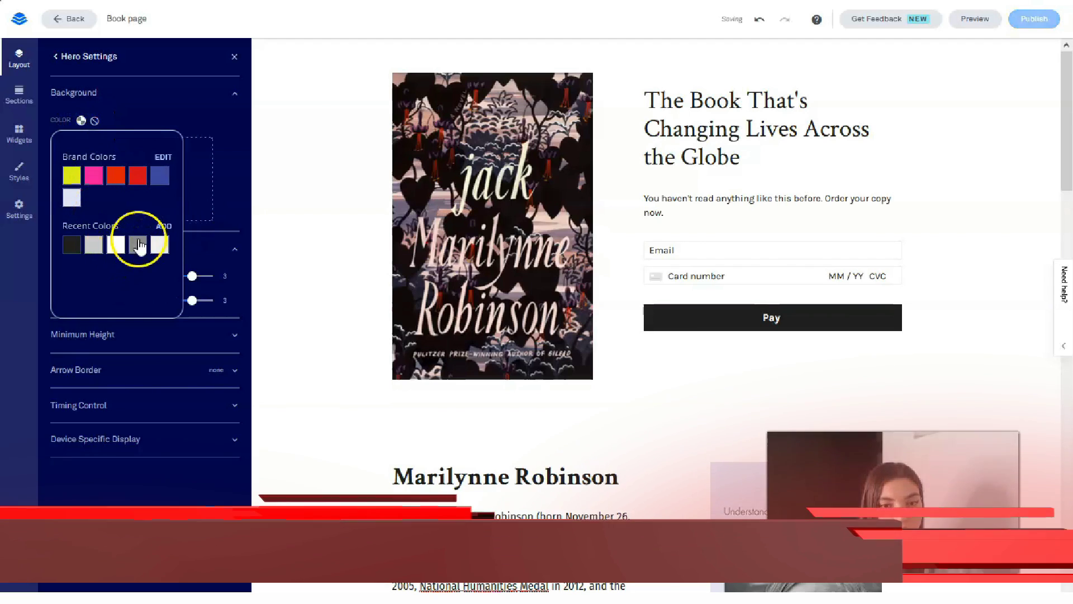
{"action": "left_click", "coordinate": [160, 244]}
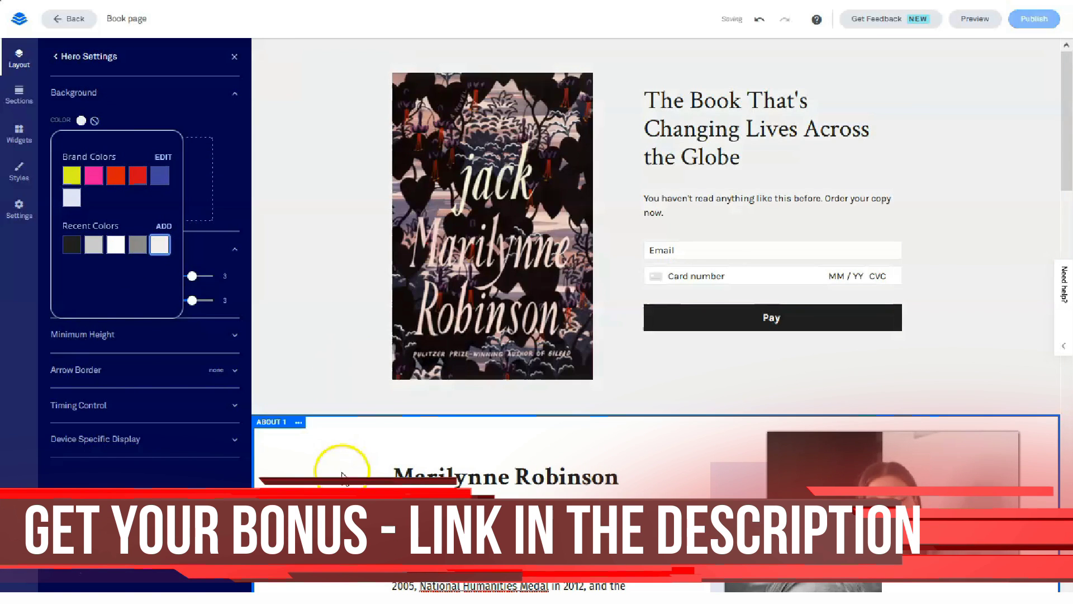
{"action": "left_click", "coordinate": [335, 472]}
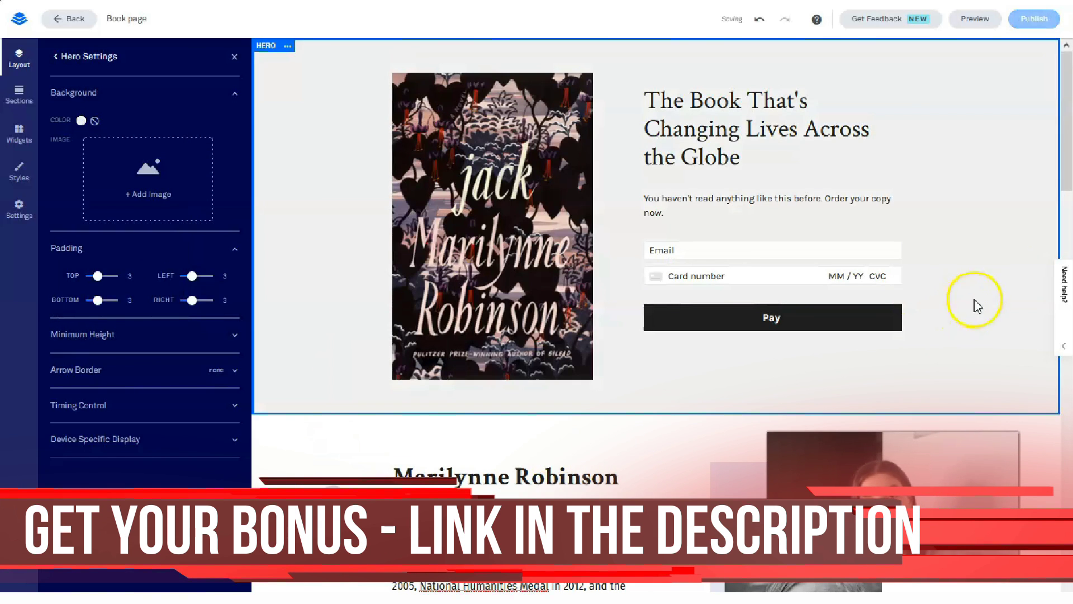
{"action": "left_click", "coordinate": [614, 455]}
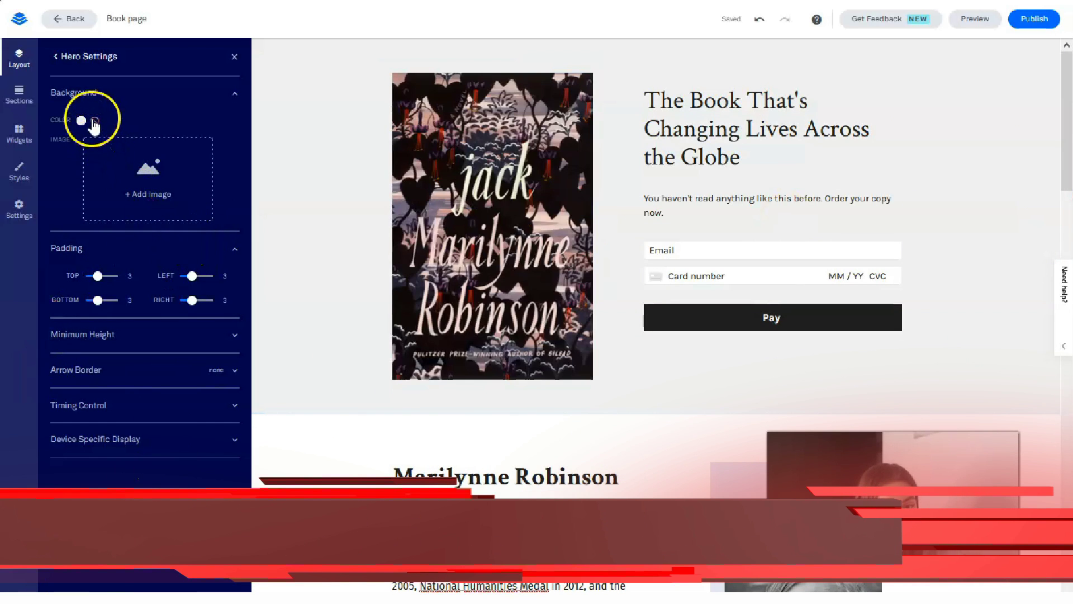
Set the hero section's background color to white, FFFFFF at 100 opacity, and collapse its padding settings
{"action": "left_click", "coordinate": [91, 121]}
{"action": "left_click", "coordinate": [140, 249]}
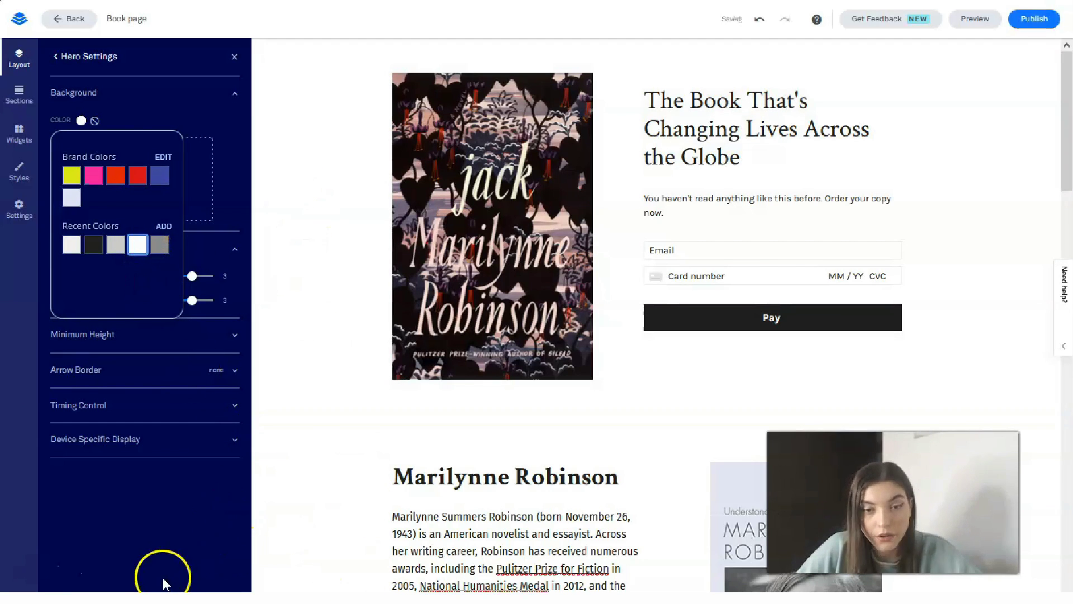
{"action": "left_click", "coordinate": [163, 228]}
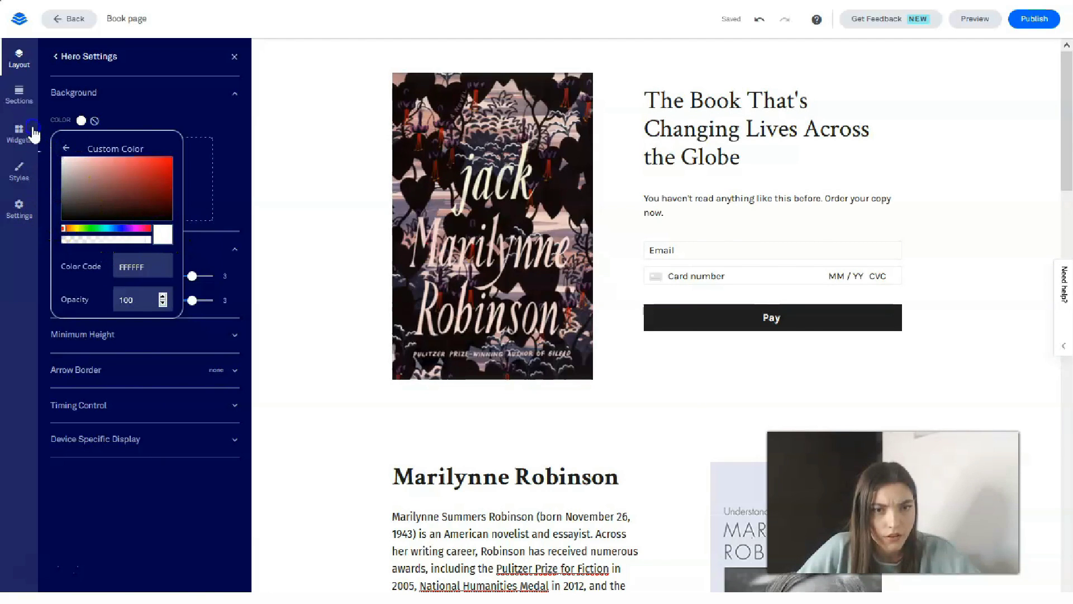
{"action": "left_click", "coordinate": [206, 260]}
{"action": "left_click", "coordinate": [208, 252]}
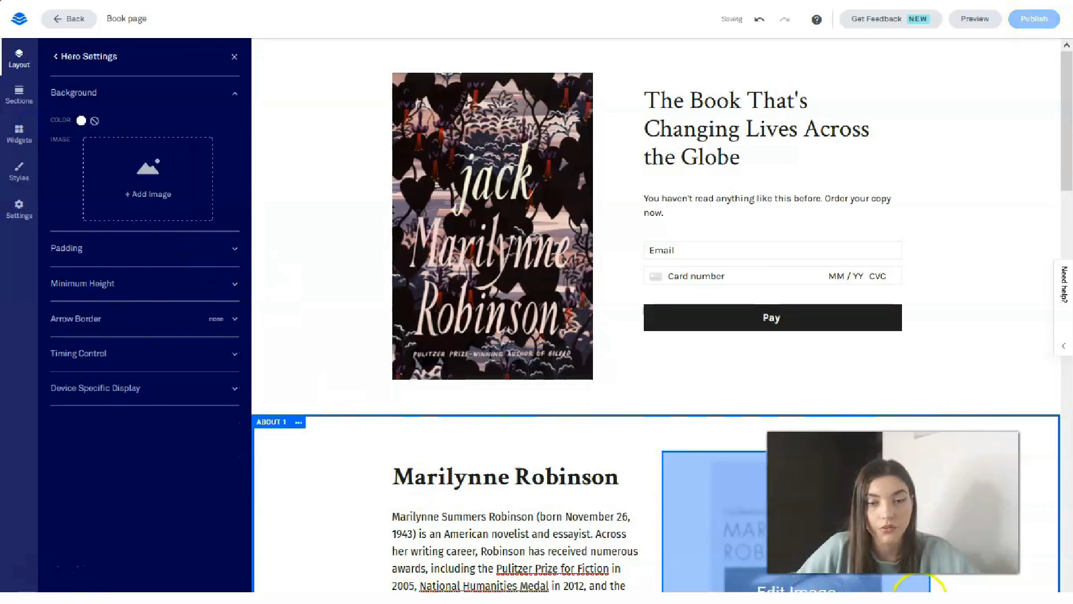
Check the page in the editor and in desktop preview, from the hero checkout form to the footer
{"action": "scroll", "coordinate": [644, 230], "scroll_direction": "down", "scroll_amount": 7}
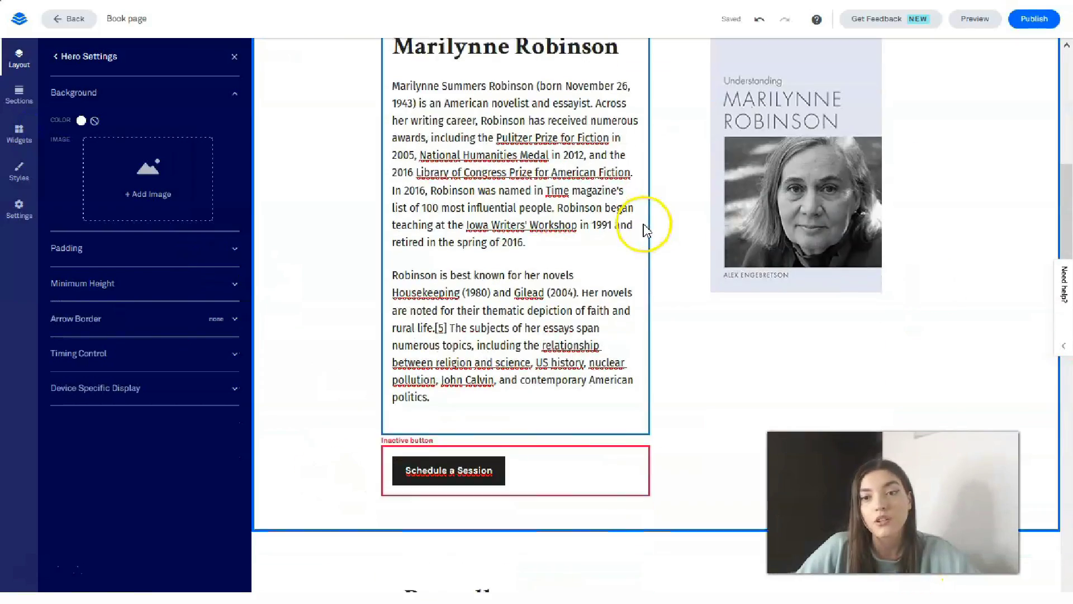
{"action": "scroll", "coordinate": [644, 229], "scroll_direction": "down", "scroll_amount": 20}
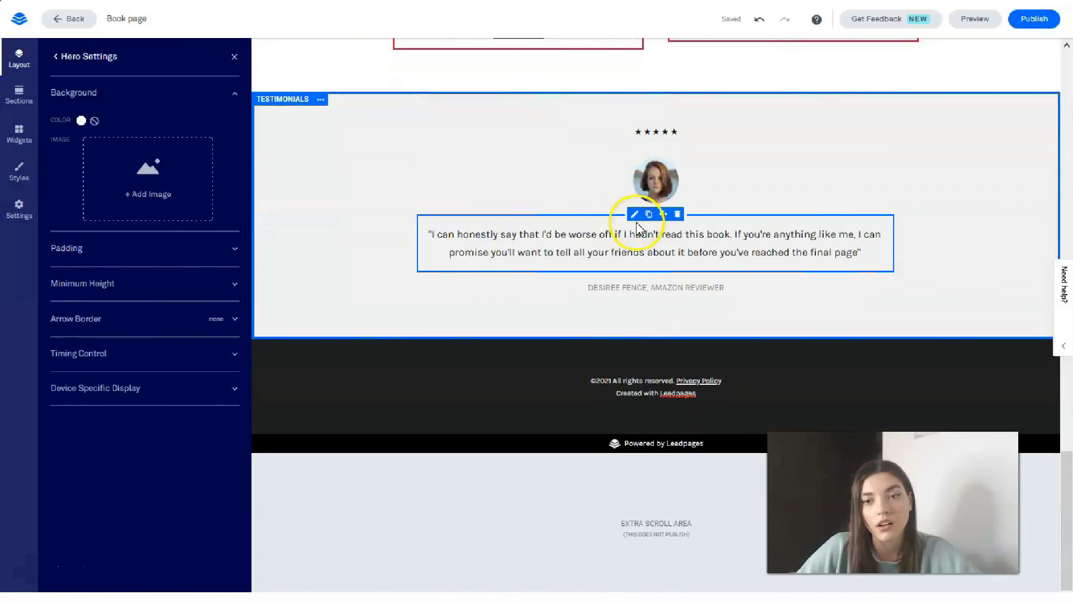
{"action": "scroll", "coordinate": [638, 226], "scroll_direction": "up", "scroll_amount": 20}
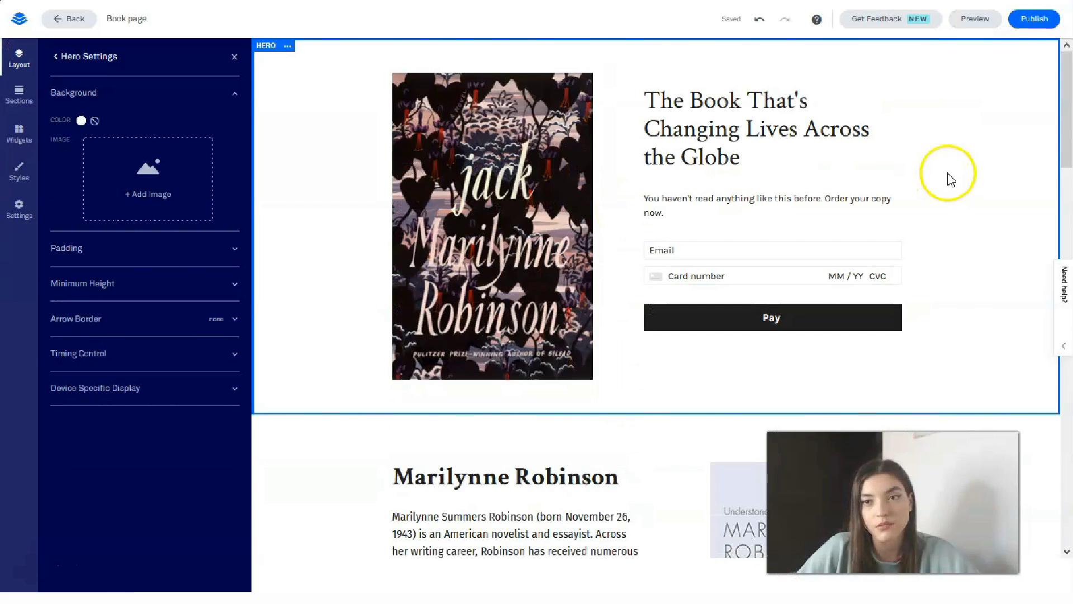
{"action": "left_click", "coordinate": [962, 25]}
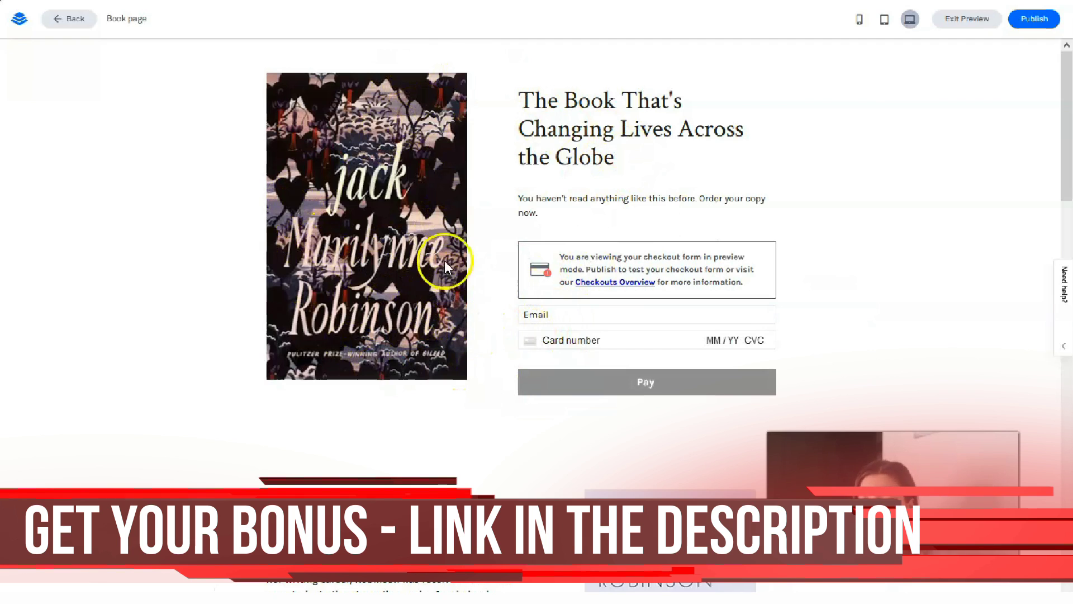
{"action": "scroll", "coordinate": [664, 354], "scroll_direction": "down", "scroll_amount": 6}
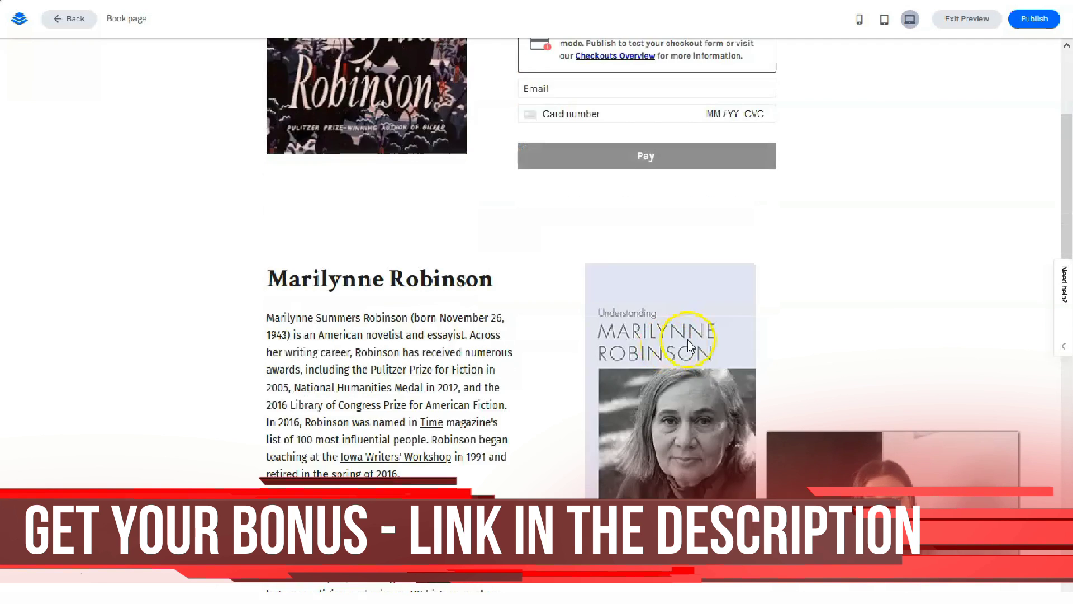
{"action": "scroll", "coordinate": [477, 328], "scroll_direction": "down", "scroll_amount": 2}
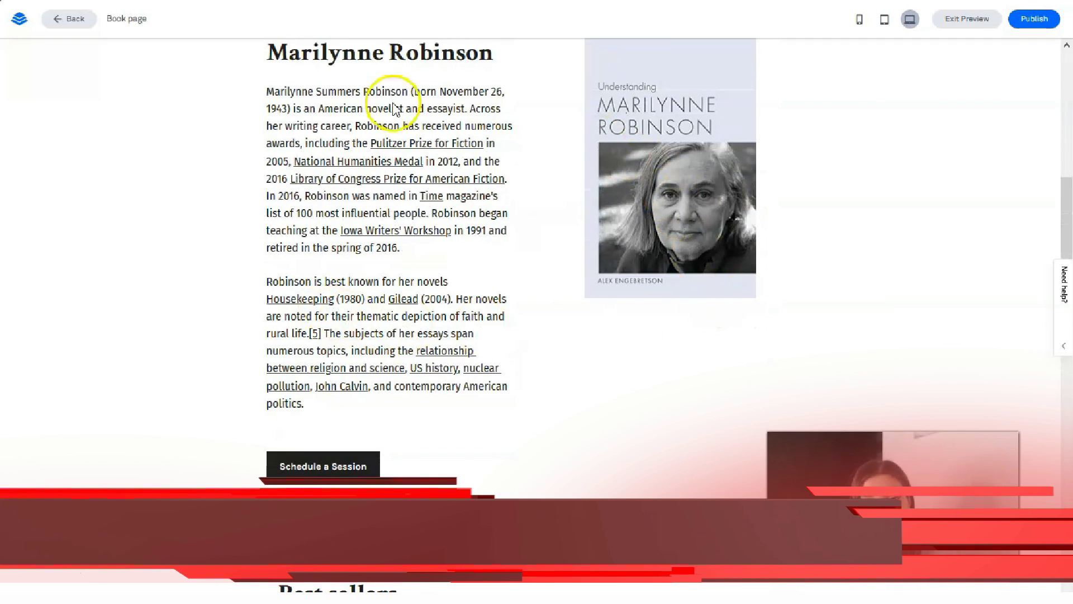
{"action": "scroll", "coordinate": [567, 321], "scroll_direction": "down", "scroll_amount": 9}
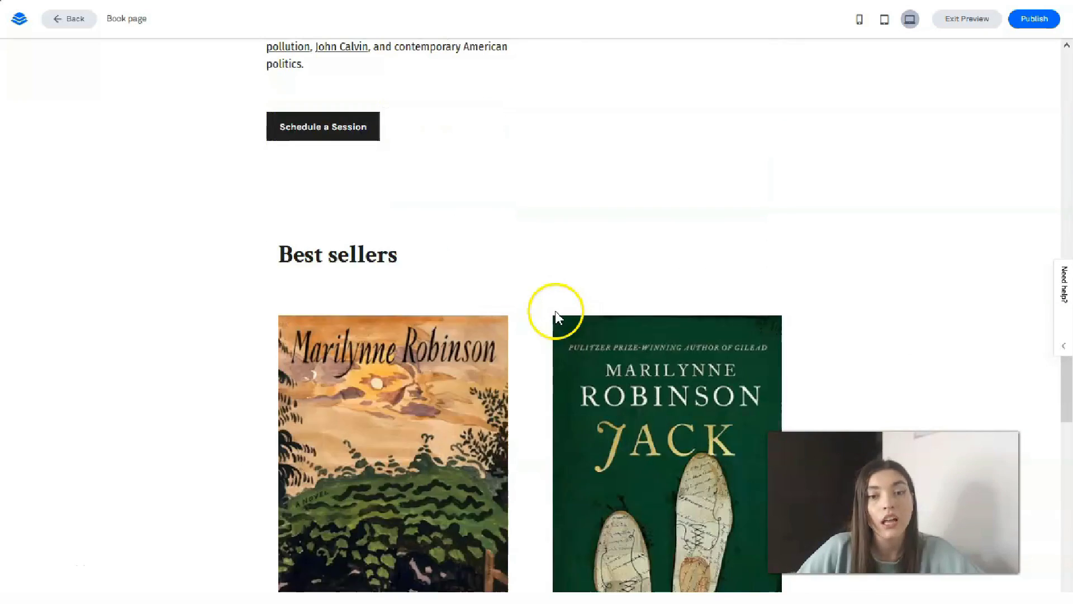
{"action": "scroll", "coordinate": [575, 323], "scroll_direction": "down", "scroll_amount": 8}
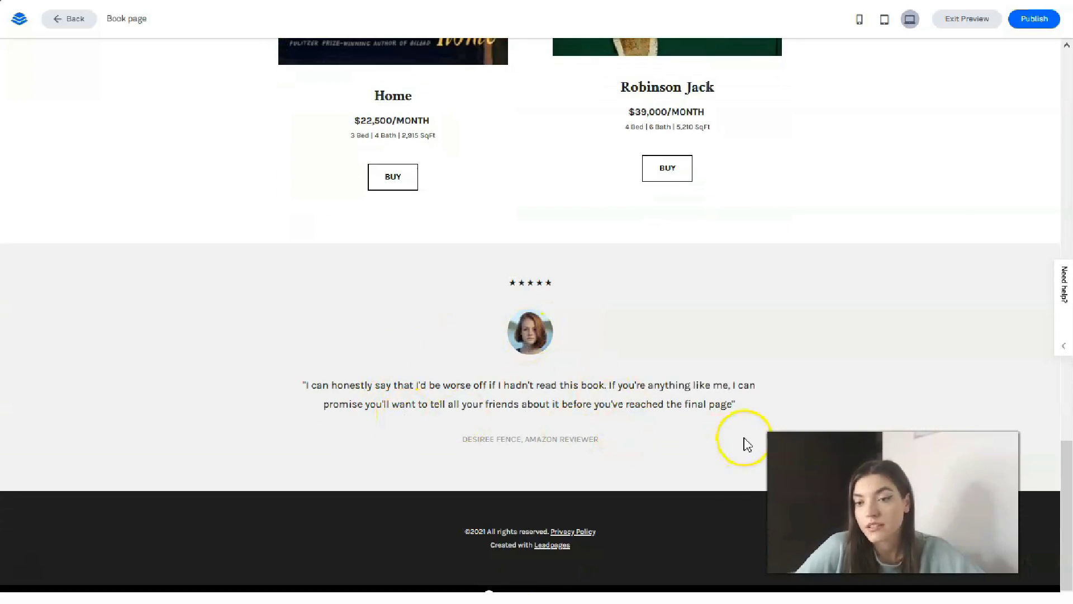
{"action": "scroll", "coordinate": [394, 535], "scroll_direction": "up", "scroll_amount": 20}
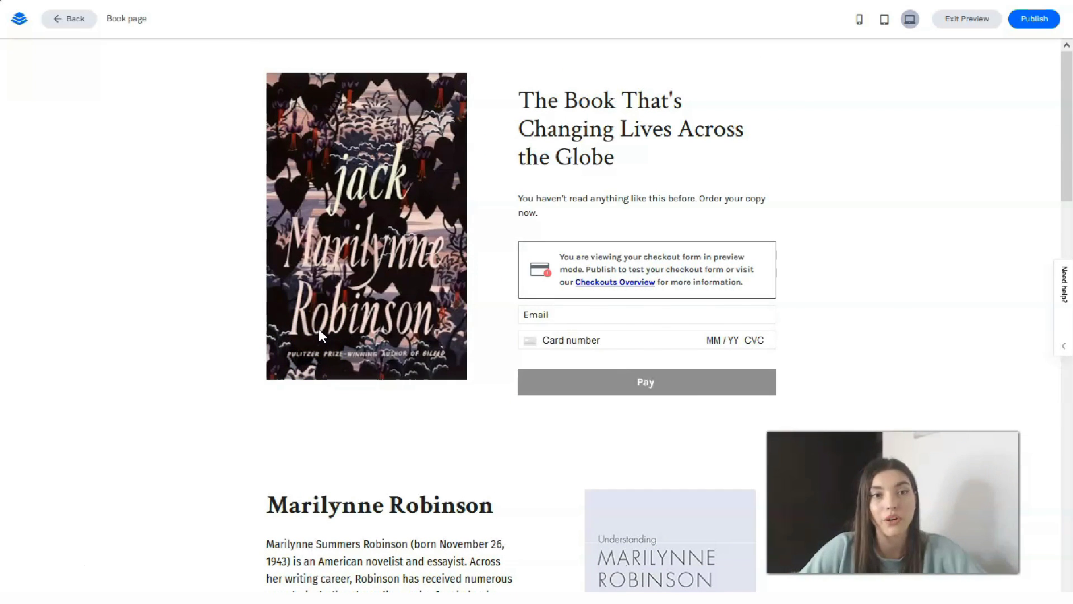
Preview the landing page in the tablet and mobile layouts
{"action": "left_click", "coordinate": [887, 25]}
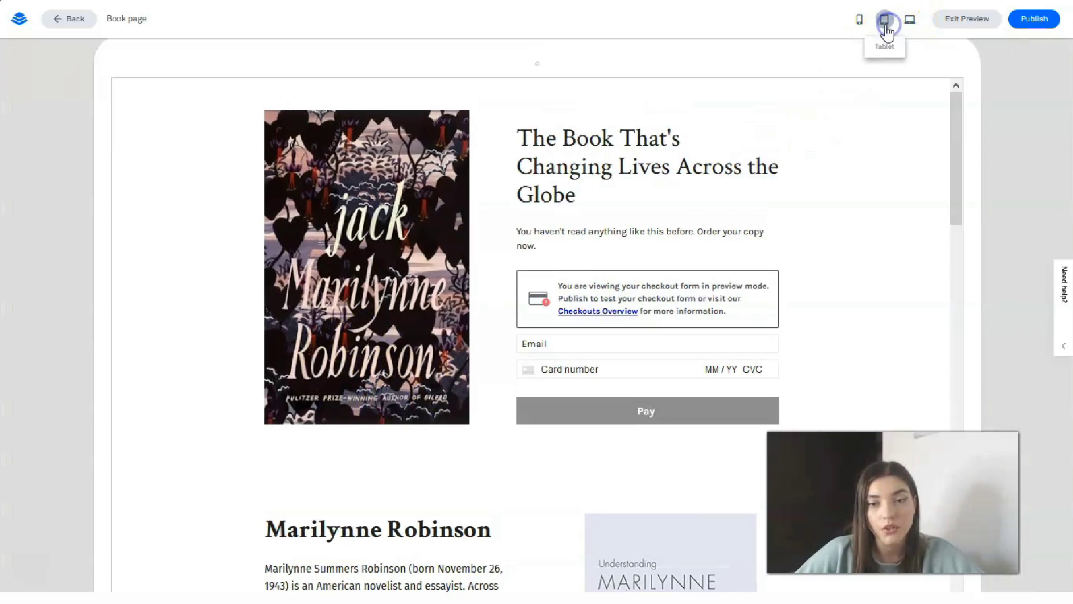
{"action": "mouse_move", "coordinate": [732, 211]}
{"action": "left_mouse_down"}
{"action": "mouse_move", "coordinate": [718, 405]}
{"action": "mouse_move", "coordinate": [736, 527]}
{"action": "mouse_move", "coordinate": [734, 193]}
{"action": "left_mouse_up"}
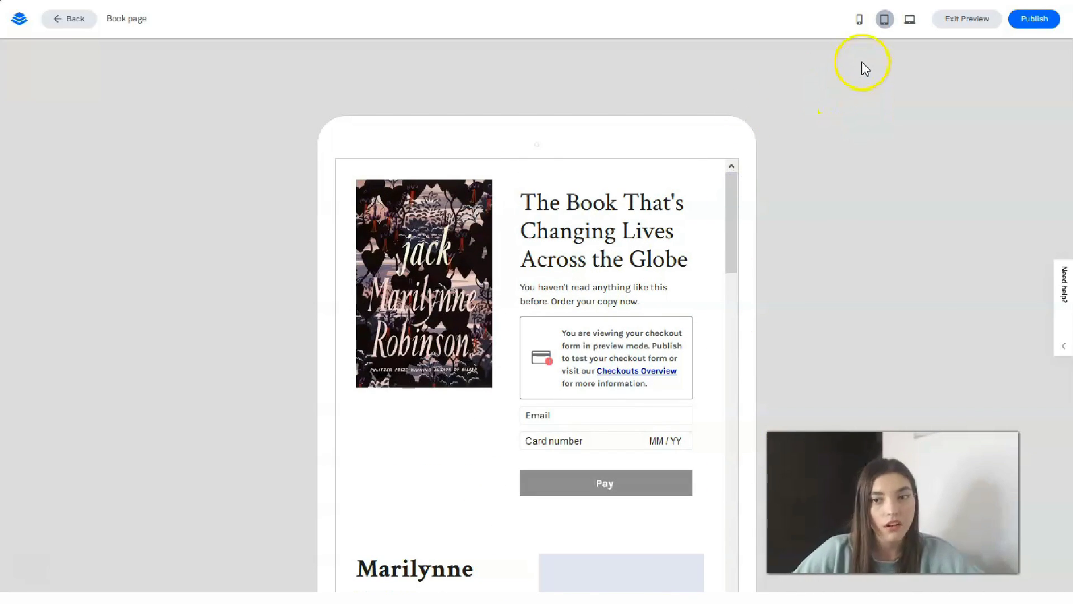
{"action": "left_click", "coordinate": [855, 22]}
{"action": "left_click_drag", "start_coordinate": [639, 201], "coordinate": [596, 162]}
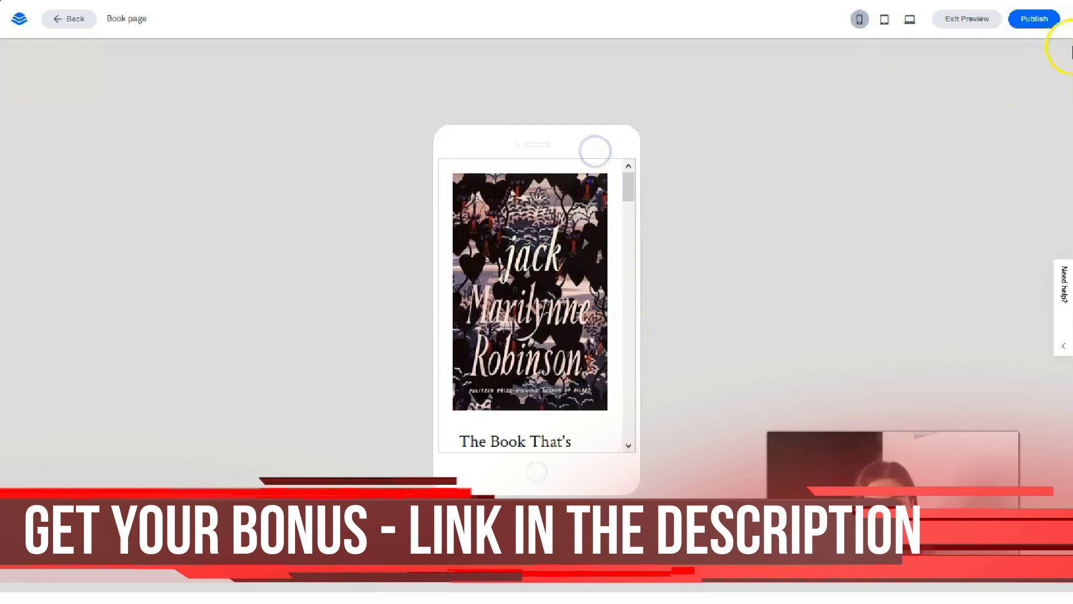